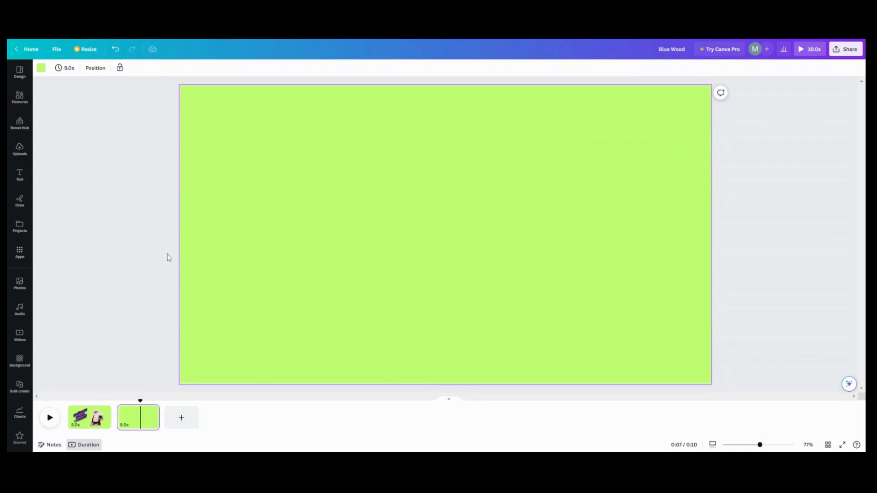
Add the uploaded Santa cutout to the second page and enlarge it to nearly the page height.
click(19, 150)
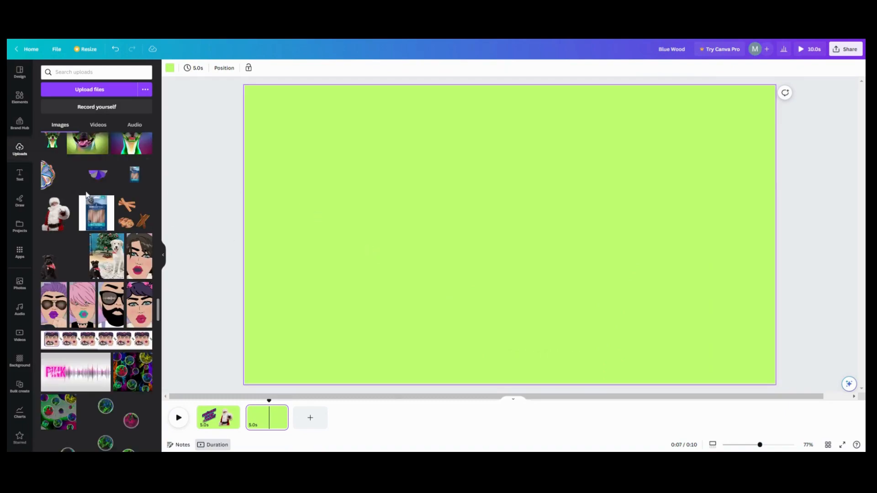
click(52, 215)
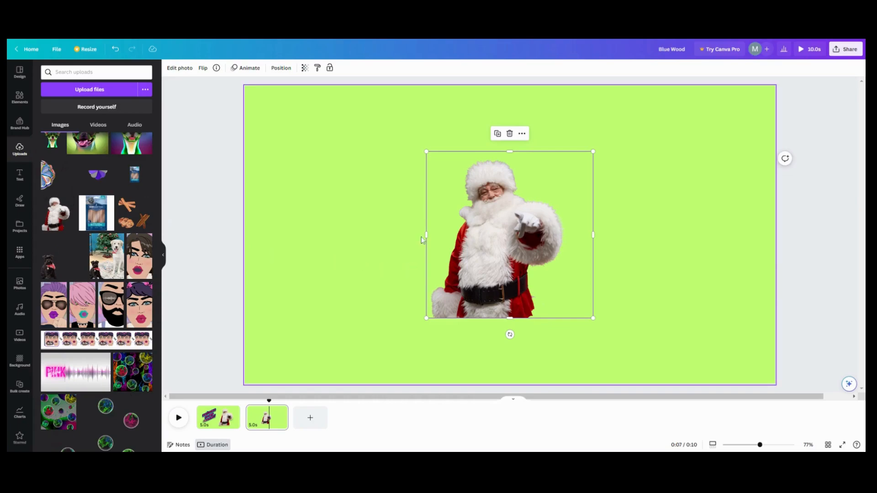
drag(426, 150, 366, 92)
drag(593, 318, 629, 354)
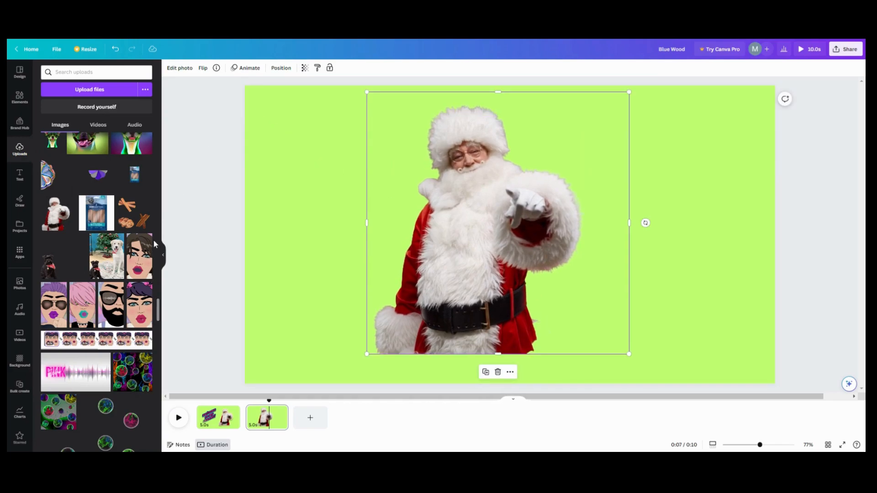
Revert the design's photo editing to the old photo editor.
click(179, 68)
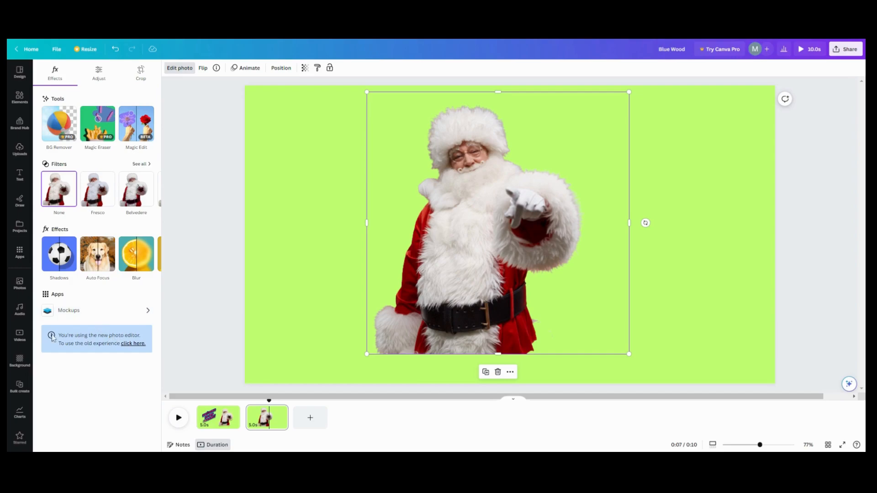
click(131, 345)
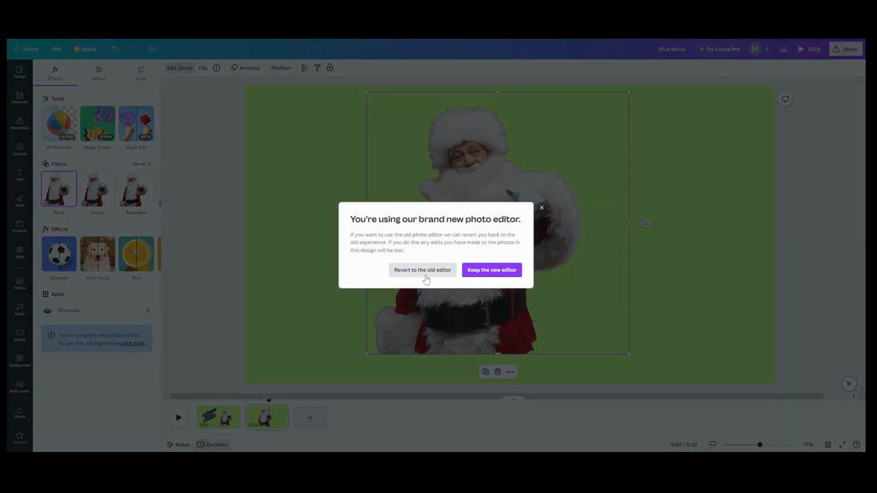
click(424, 275)
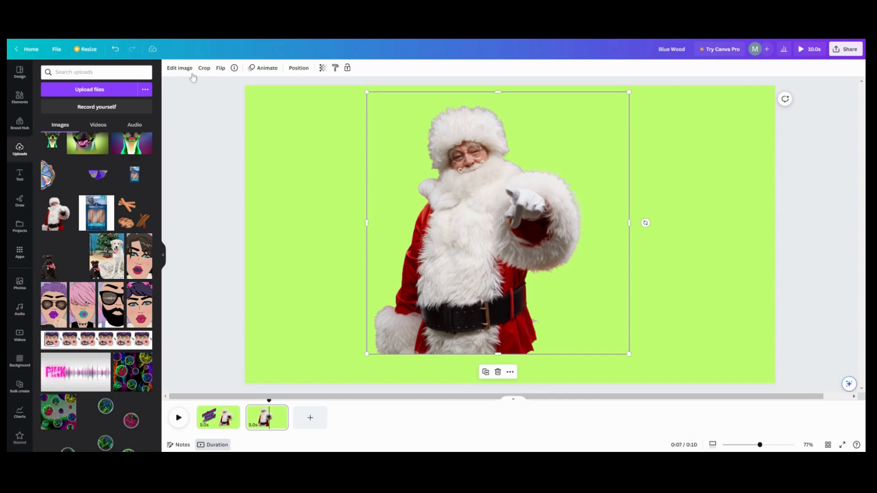
Add a Glow shadow to the Santa image with size 13, transparency 100 and blur 0.
click(175, 68)
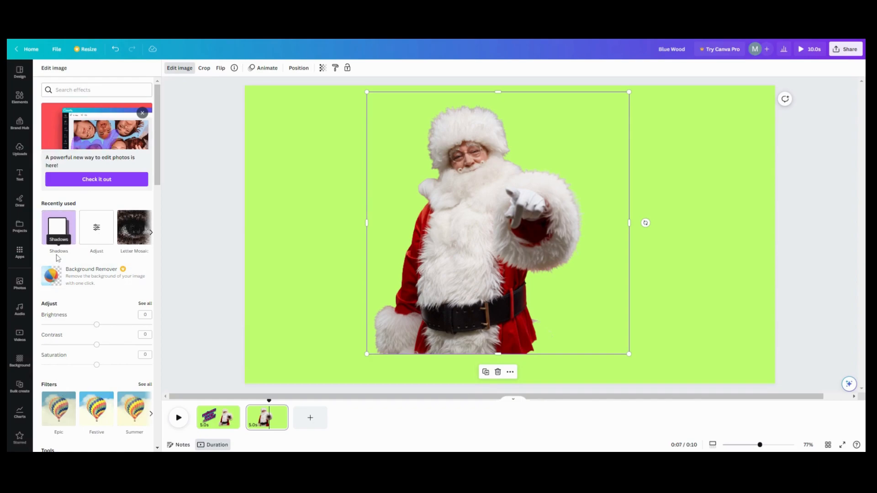
click(67, 231)
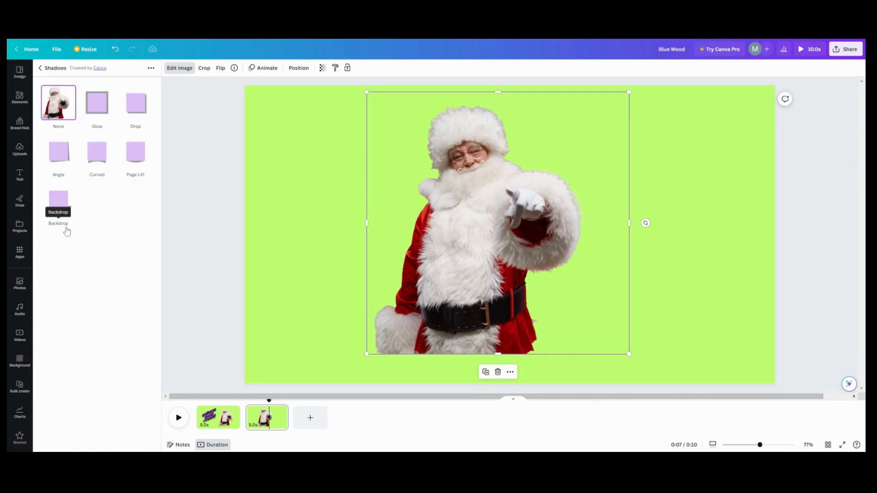
click(96, 107)
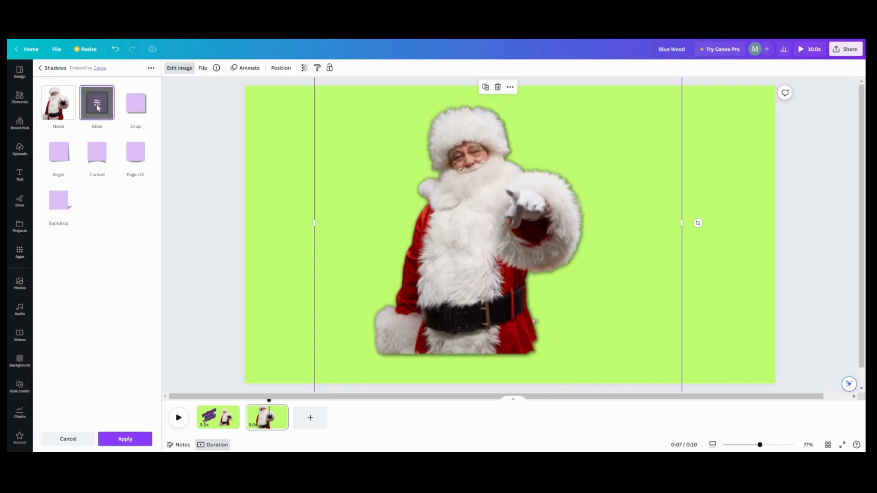
click(97, 108)
drag(55, 103, 157, 129)
drag(70, 147, 25, 148)
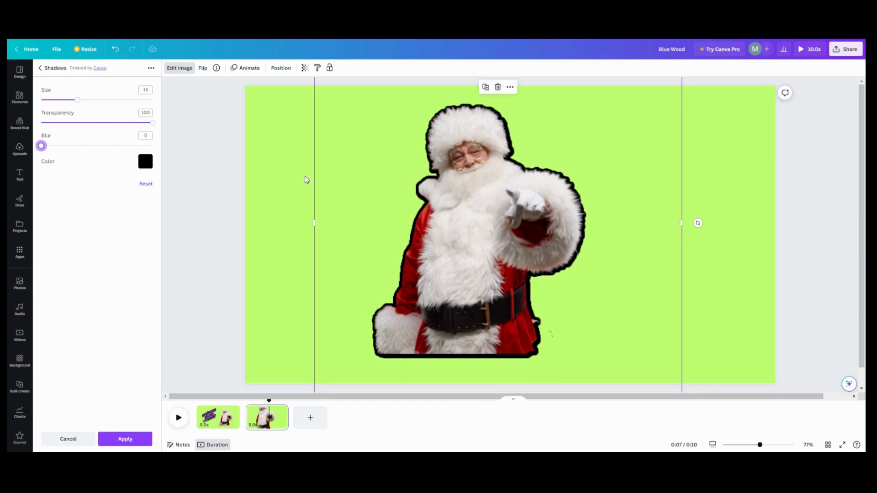
Try white and yellow as the glow colour around the Santa.
click(144, 163)
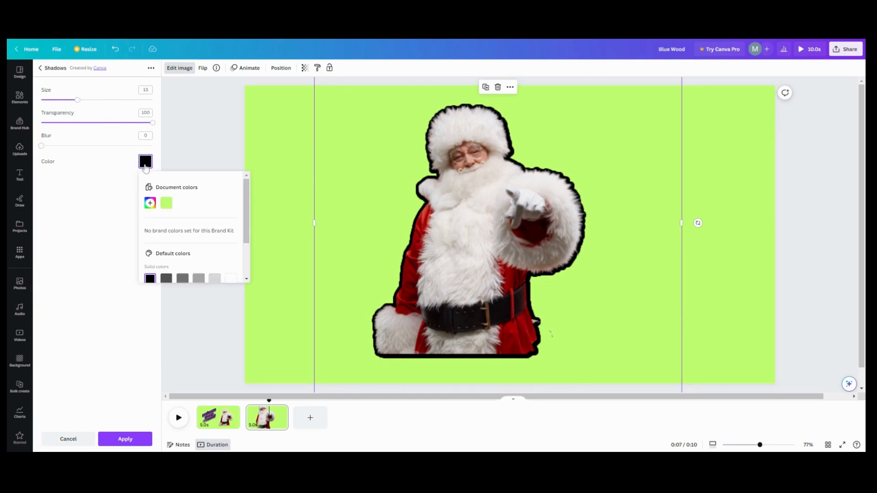
scroll(195, 233, down, 2)
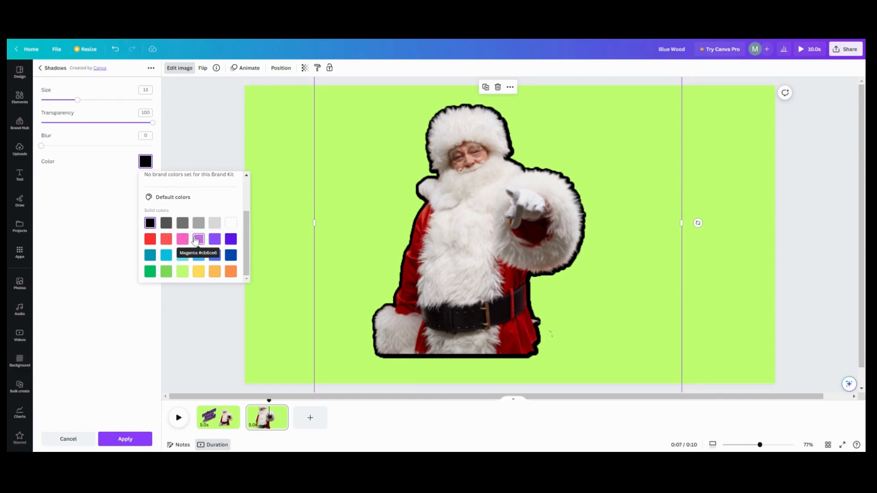
click(230, 225)
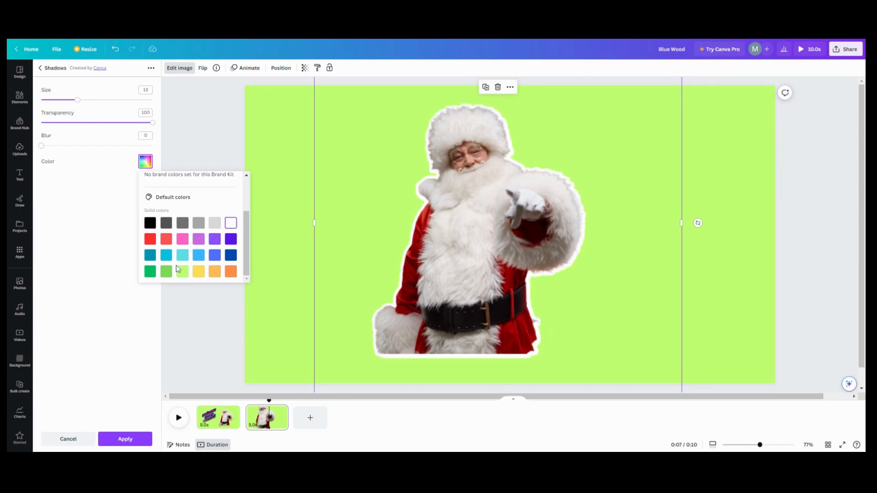
click(198, 272)
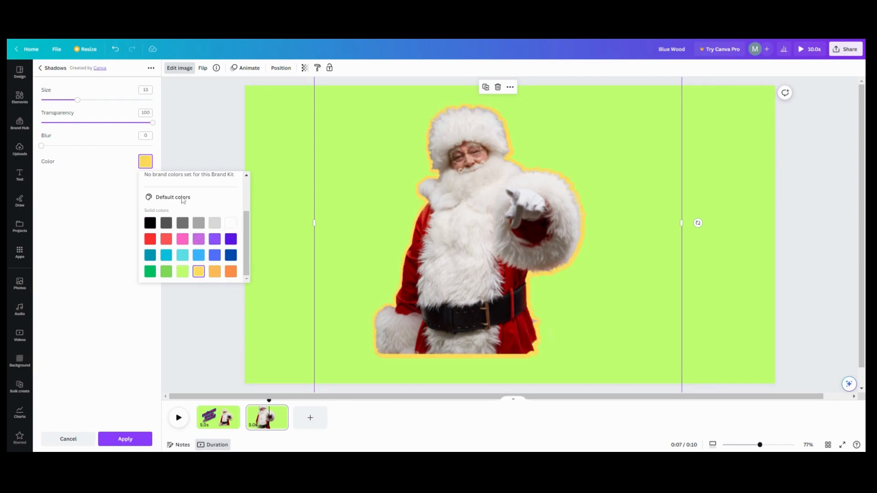
Set the Santa's glow size to 15 and its colour to #240102, sampled from the dark red sleeve, and keep the effect.
mouse_move(77, 100)
mouse_down()
mouse_move(94, 103)
mouse_move(85, 102)
mouse_up()
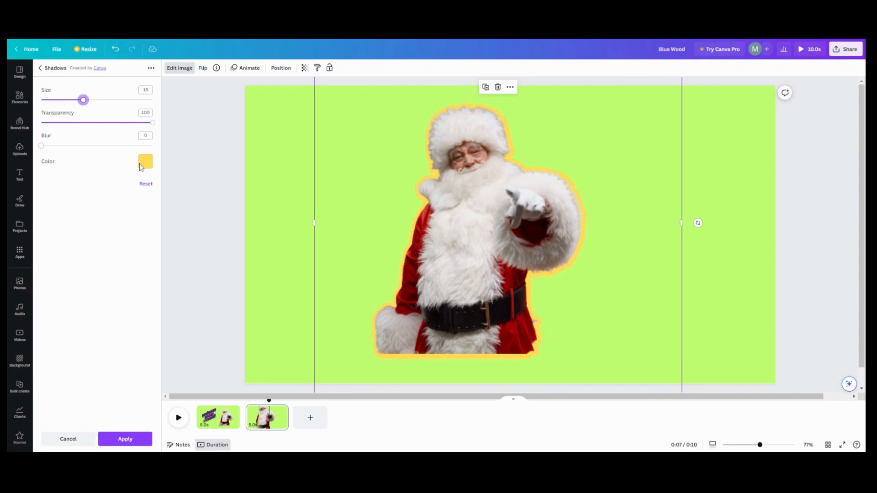
click(143, 166)
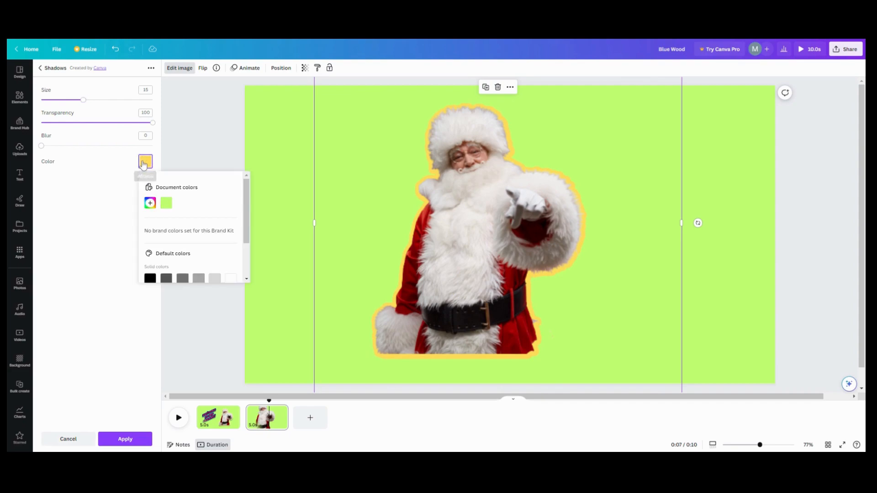
click(150, 204)
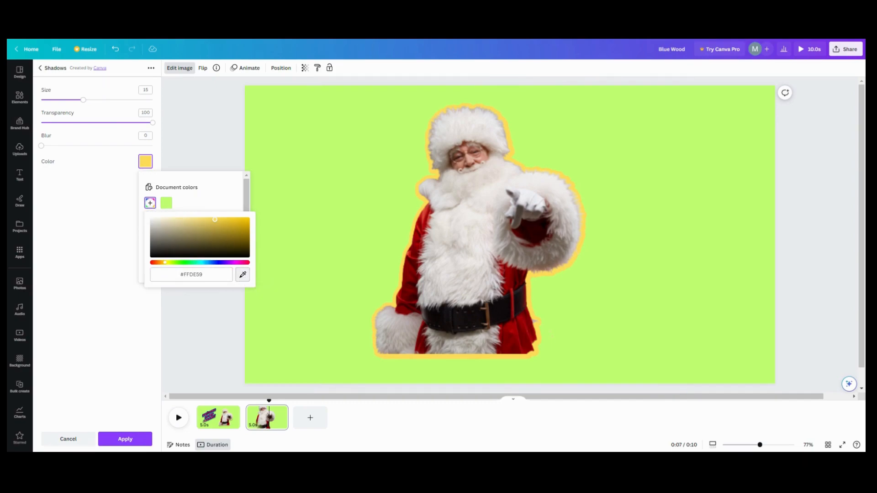
click(535, 236)
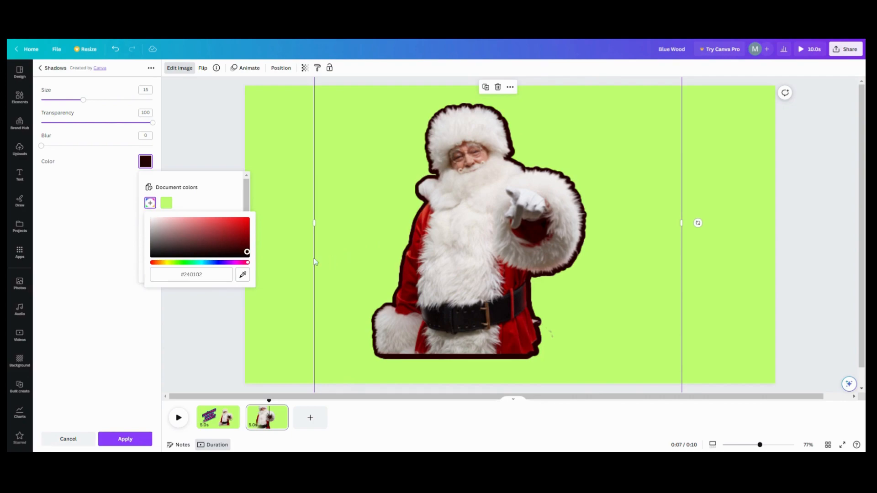
click(216, 314)
click(212, 246)
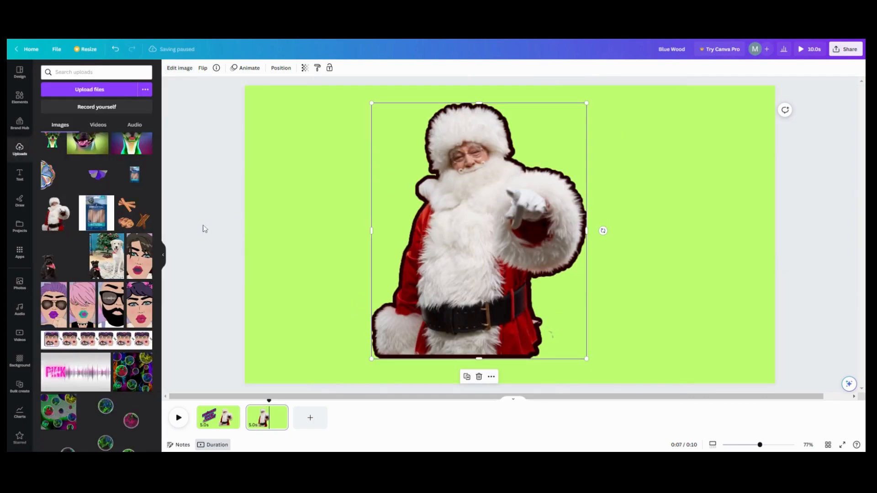
Nudge the outlined Santa slightly left and add a second Glow shadow, opening its settings.
click(335, 235)
drag(429, 248, 424, 250)
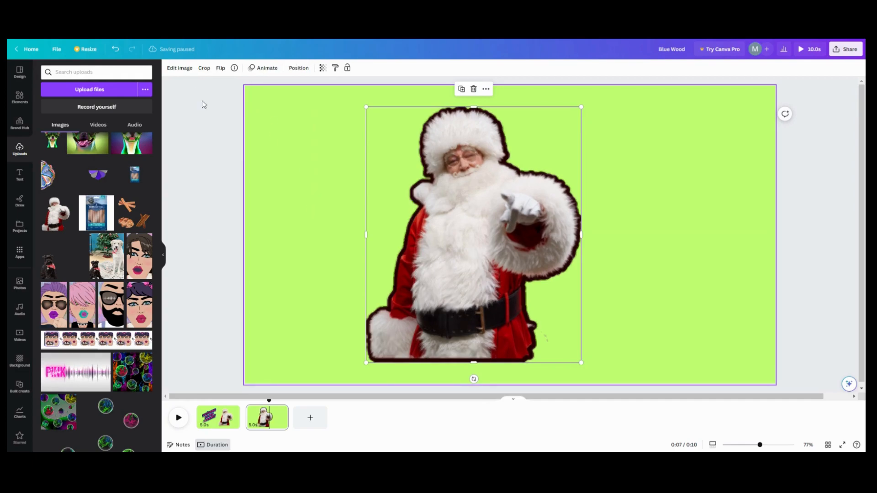
click(186, 68)
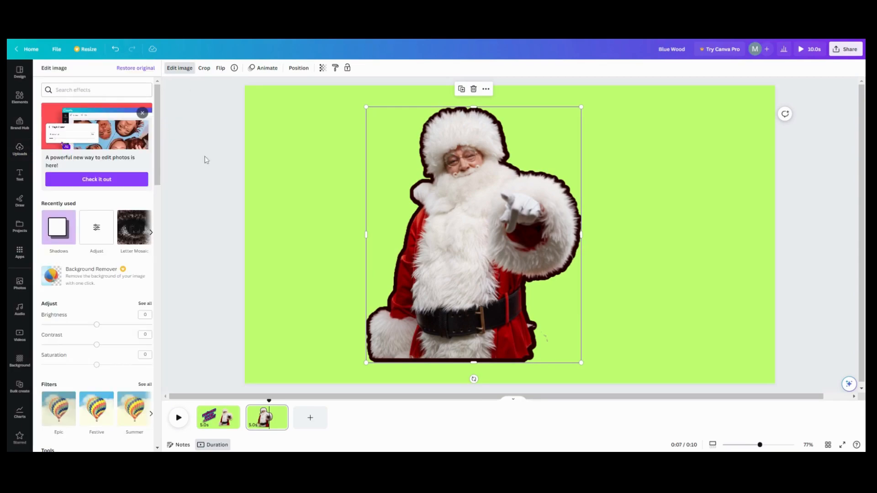
click(60, 235)
click(100, 104)
click(52, 198)
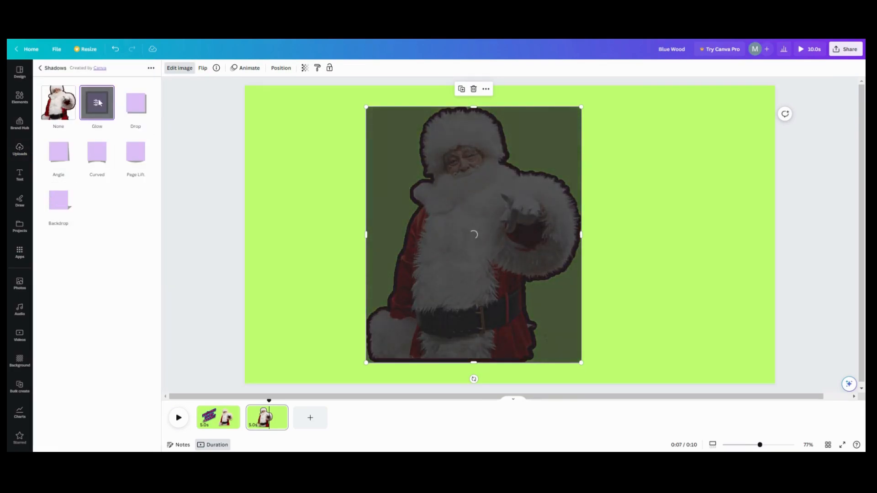
click(98, 104)
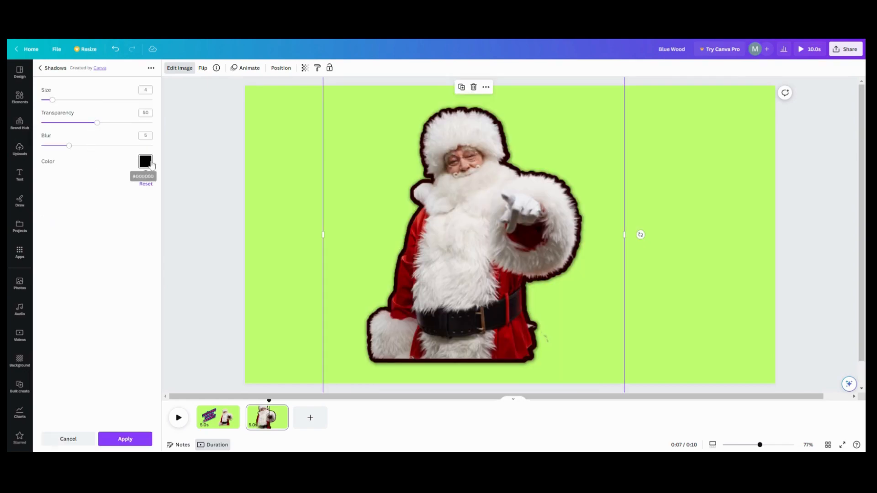
Make the second glow white with size 16, transparency 100 and blur 0, and apply it to the Santa.
click(145, 162)
click(230, 278)
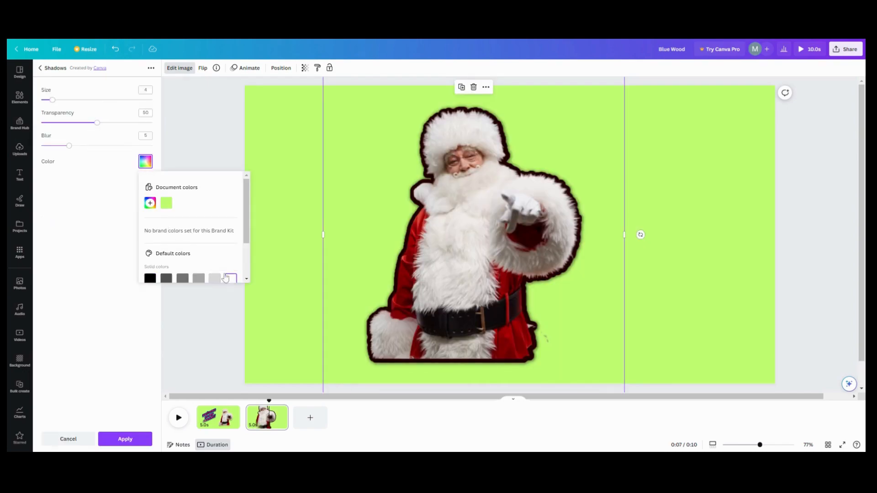
drag(54, 103, 170, 130)
drag(69, 145, 41, 145)
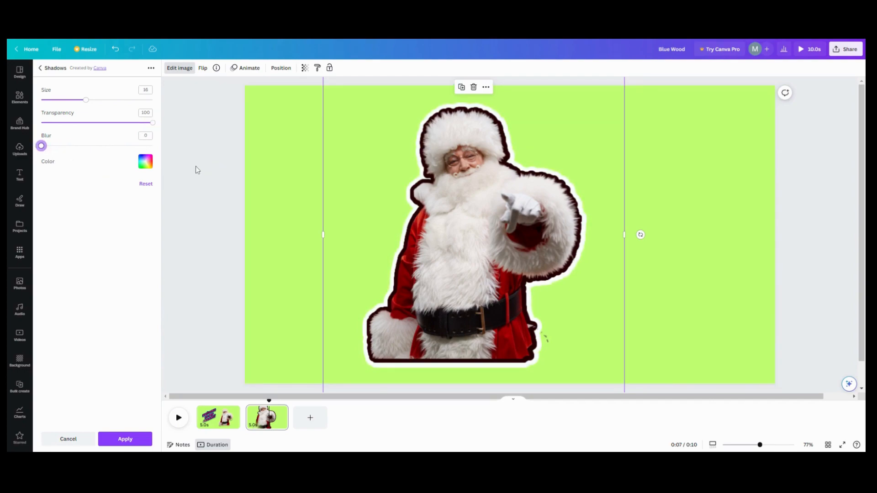
click(133, 439)
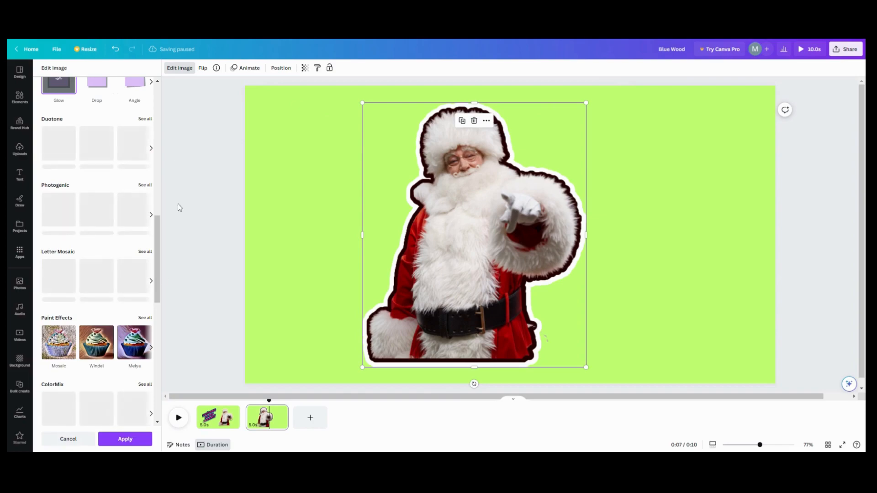
click(124, 440)
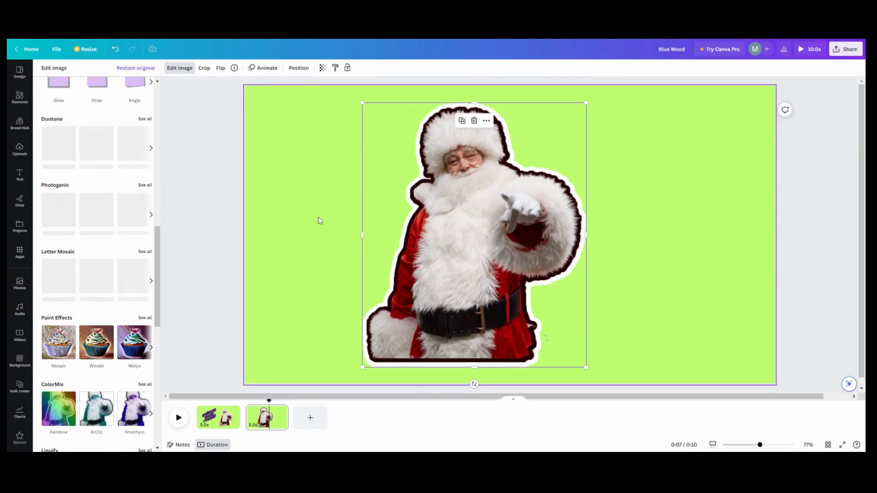
click(208, 185)
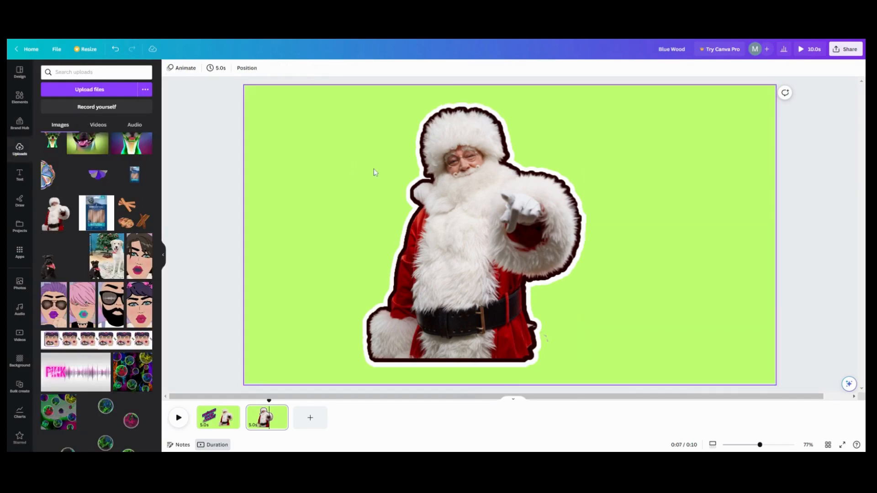
Apply a Curved shadow to the double-outlined Santa and move the image to the left half of the page.
click(407, 172)
click(182, 68)
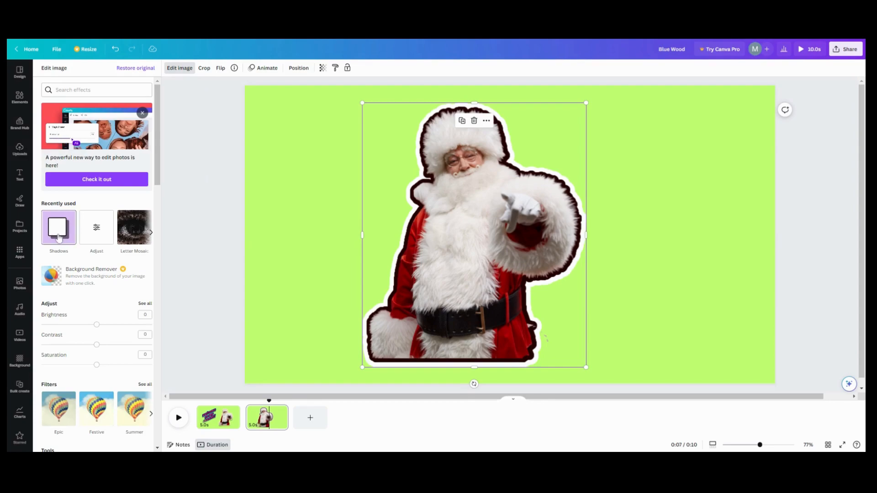
click(59, 233)
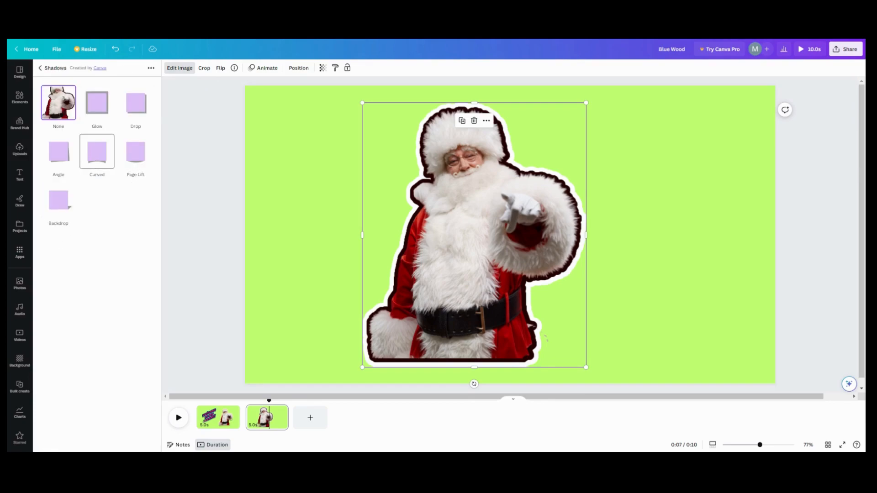
click(97, 152)
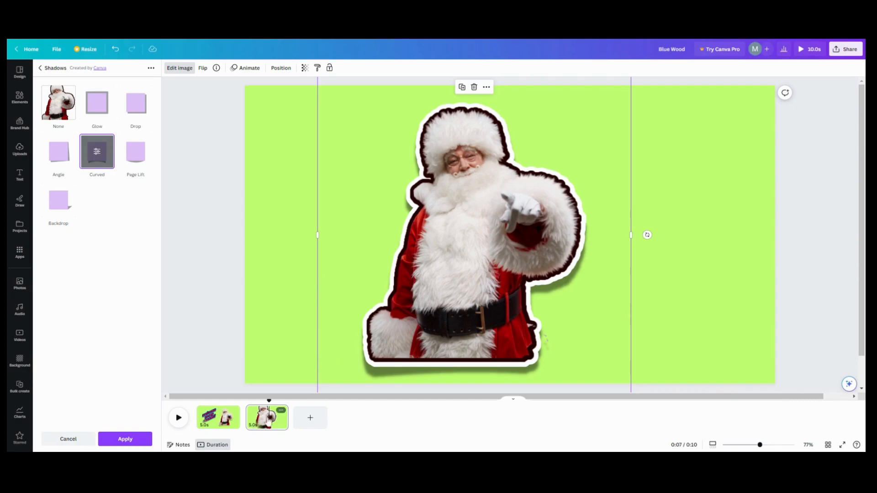
click(133, 440)
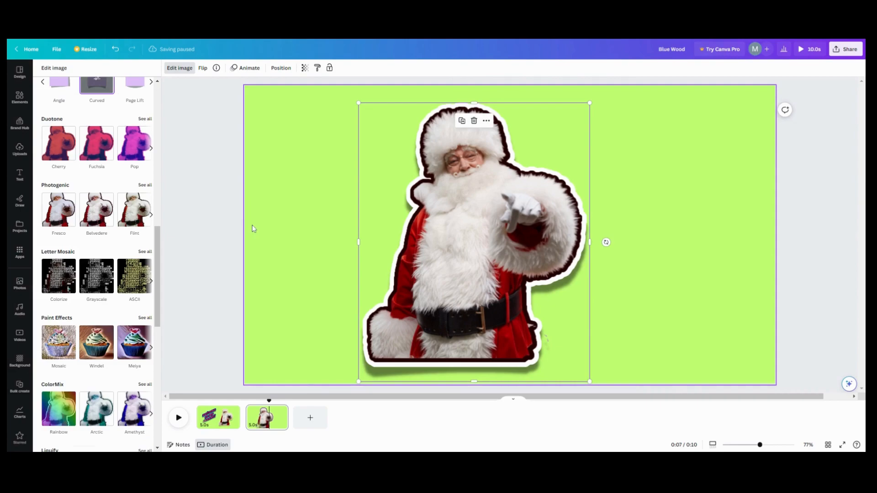
drag(424, 238, 346, 230)
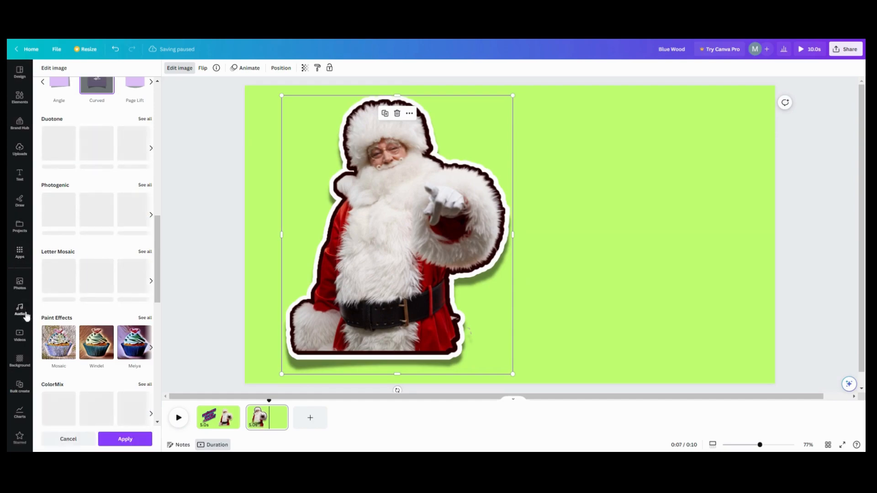
Add the pink "welcome to my channel" image from the cut outs folder and place it to the right of the Santa.
click(19, 228)
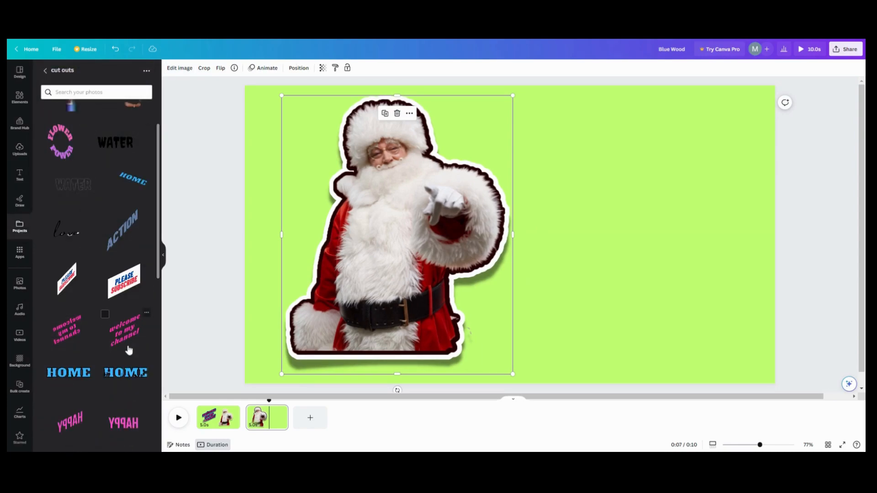
click(127, 340)
drag(530, 229, 637, 200)
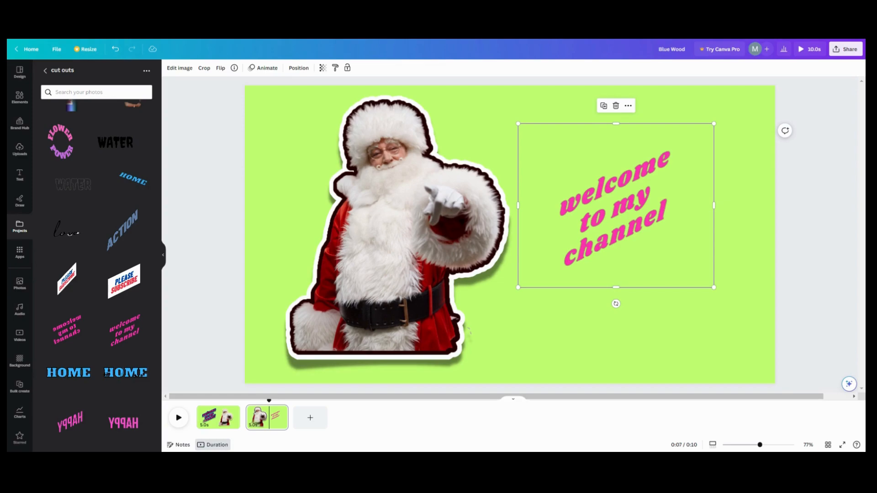
Move the "welcome to my channel" image slightly up and add a Glow shadow to it, opening its settings.
drag(599, 200, 604, 188)
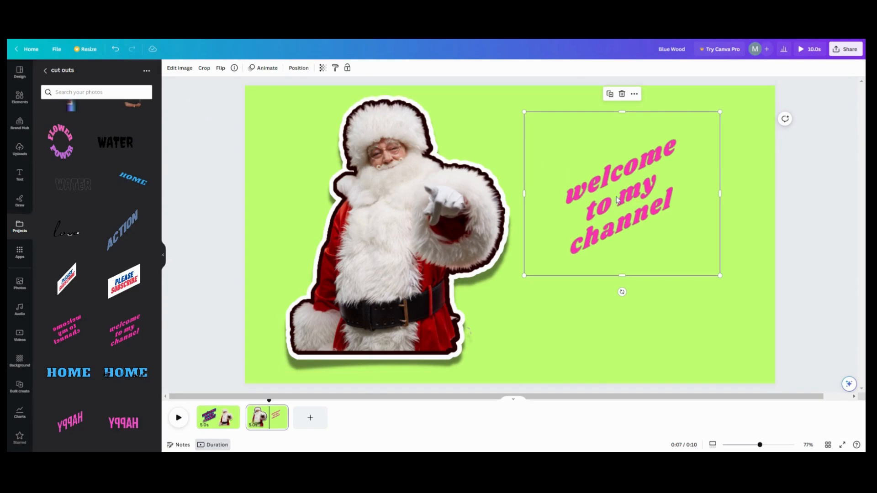
click(184, 69)
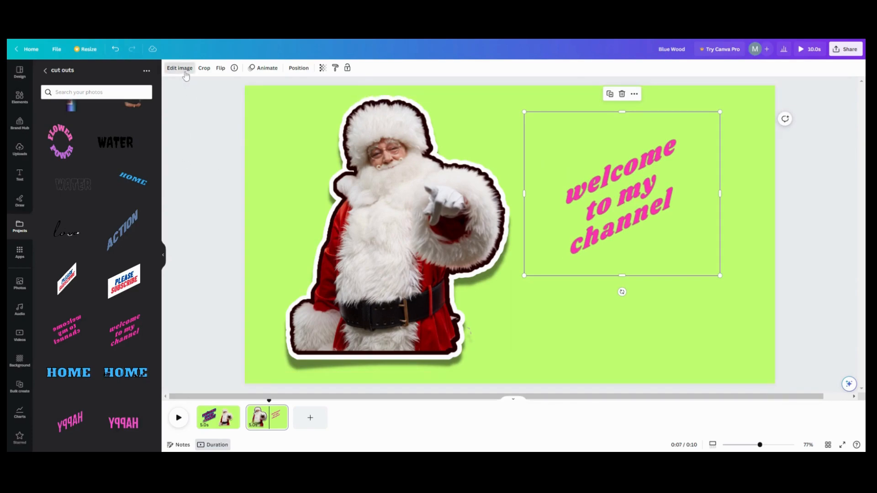
click(52, 242)
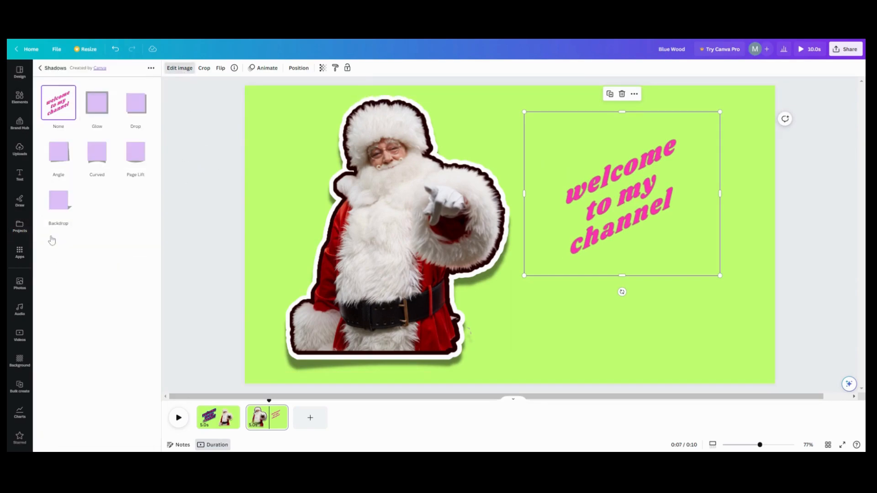
click(93, 109)
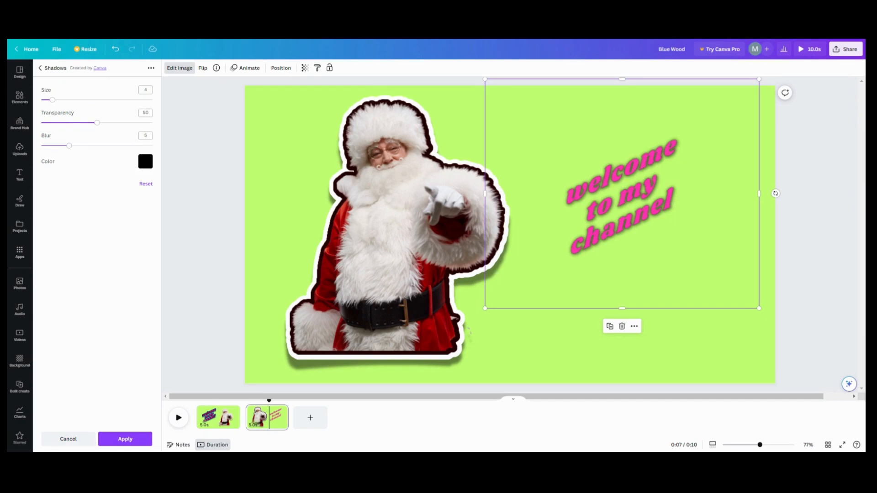
Make the text's glow turquoise with size 12, transparency 96 and blur 0, and apply it.
drag(53, 102, 150, 127)
drag(69, 146, 40, 147)
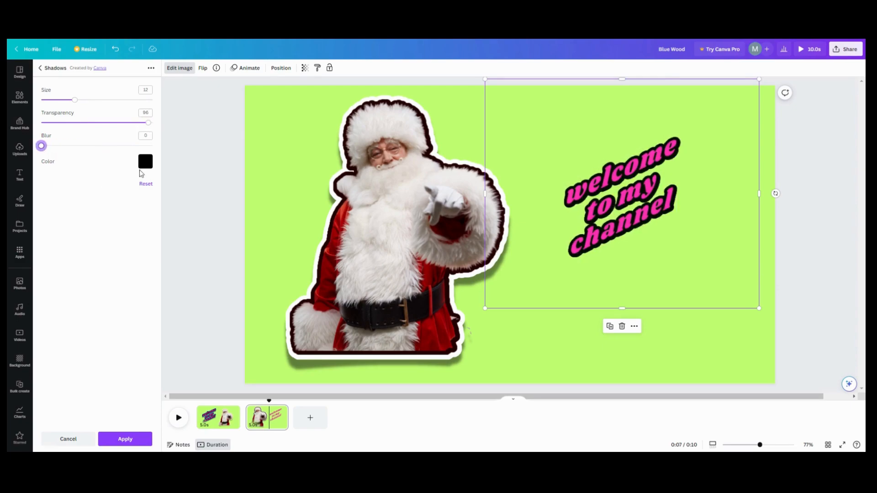
click(144, 163)
scroll(173, 264, down, 2)
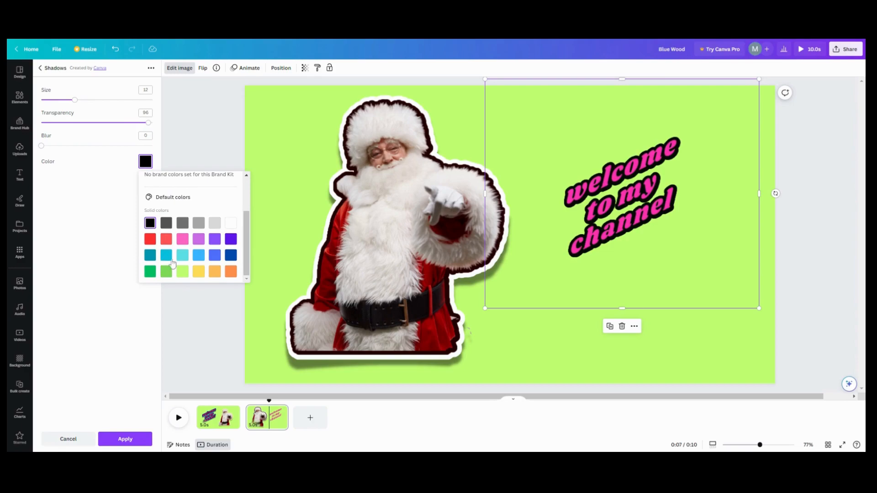
click(182, 255)
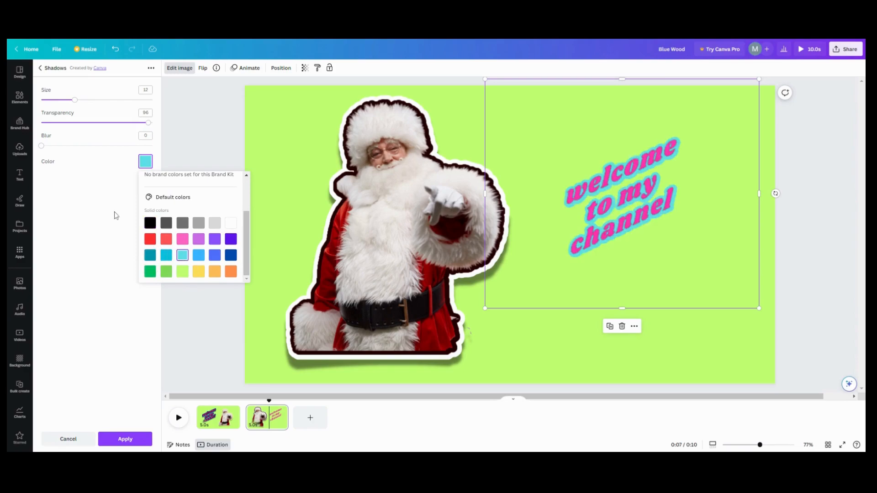
click(109, 443)
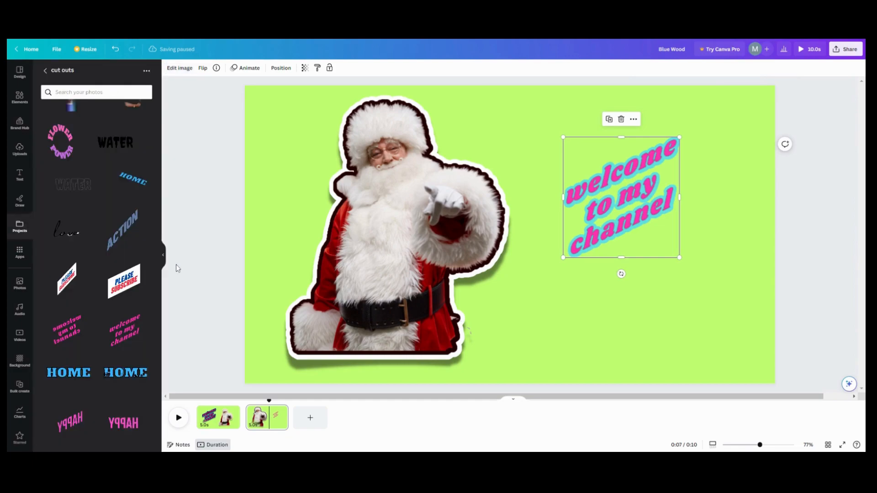
Add a second Glow shadow to the turquoise-outlined text image and open its settings.
click(194, 69)
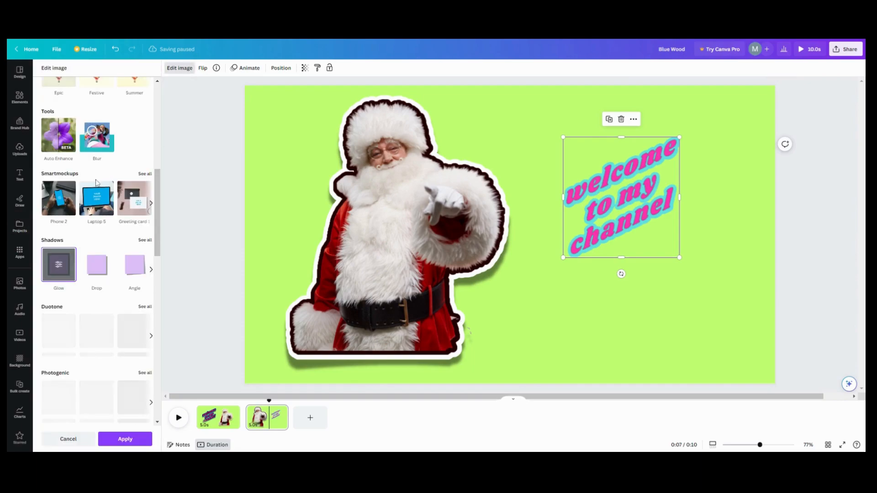
scroll(96, 182, up, 2)
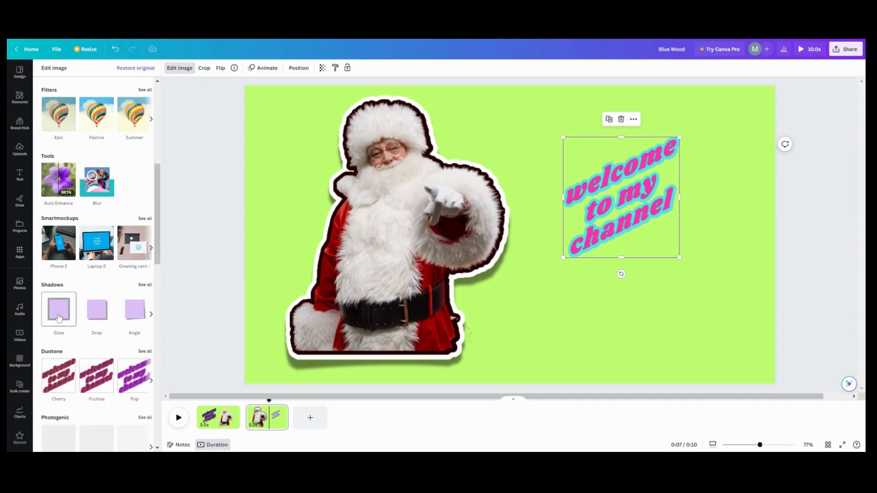
click(59, 319)
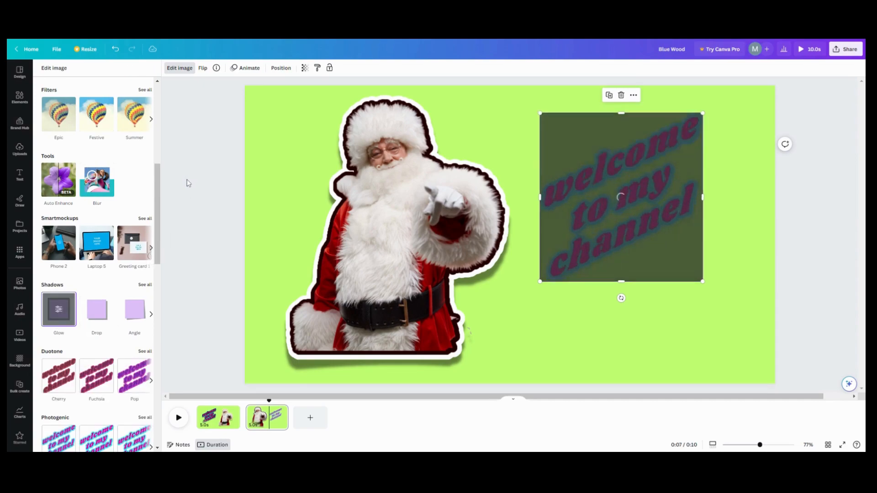
click(59, 310)
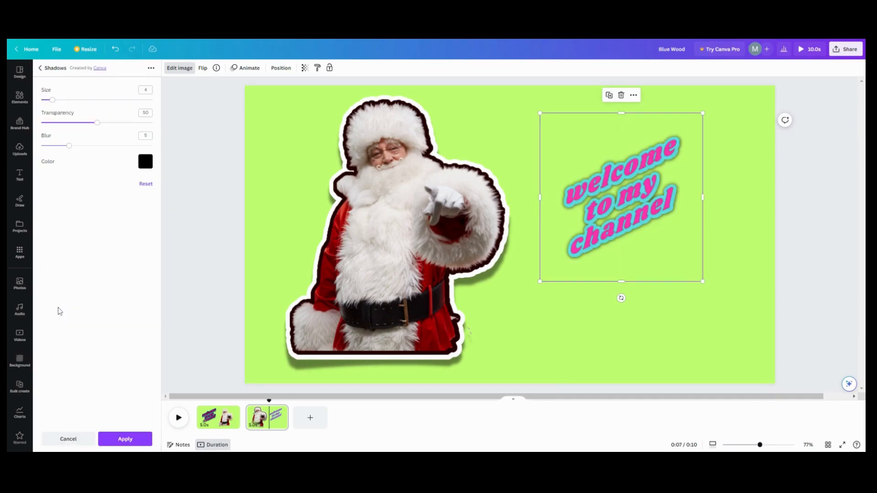
Make the text's second glow light orange with size 21, transparency 95 and blur 0, and apply it.
click(143, 164)
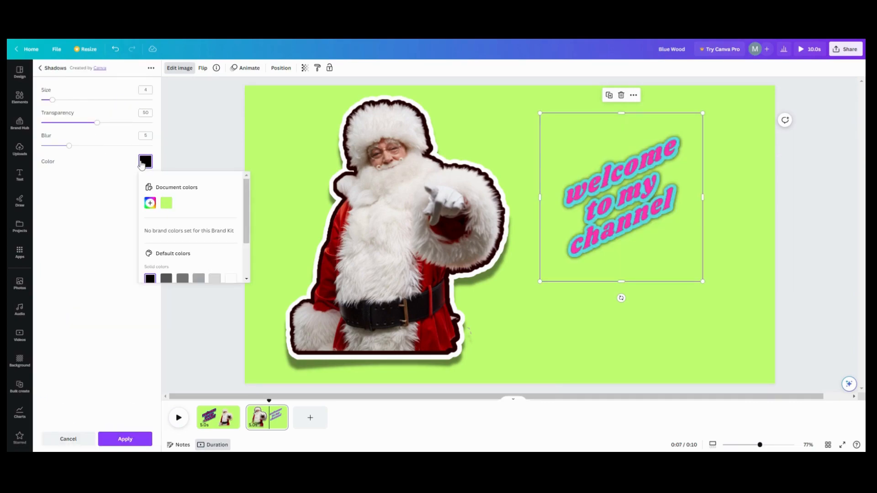
scroll(182, 236, down, 2)
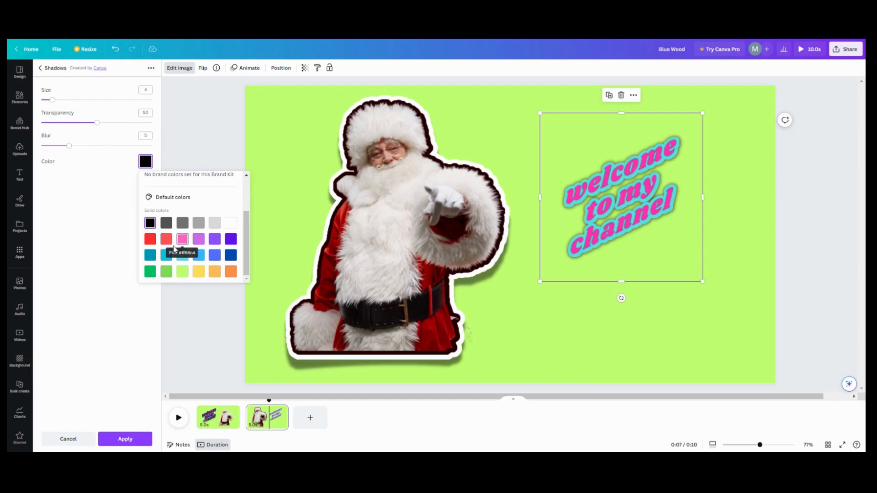
click(214, 272)
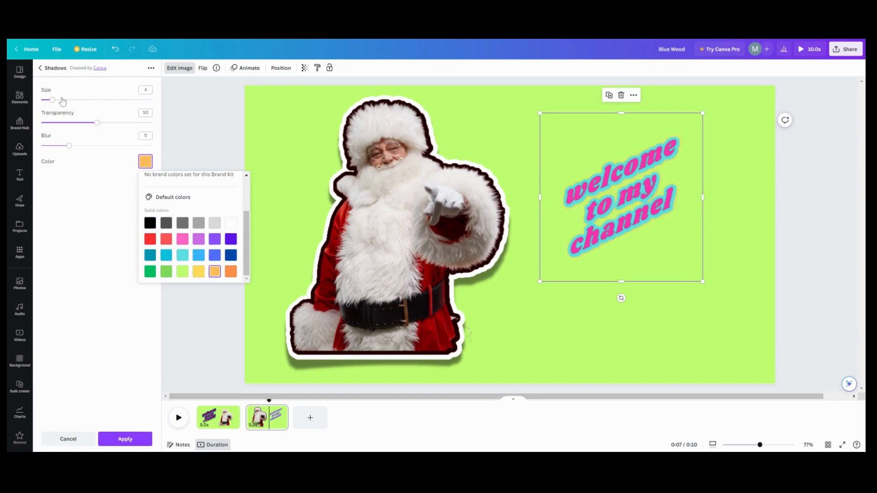
drag(52, 100, 148, 131)
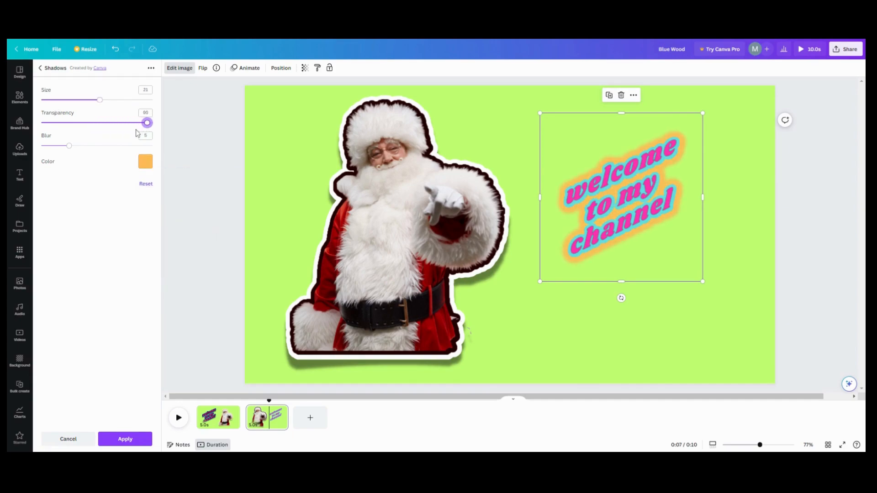
drag(70, 147, 41, 147)
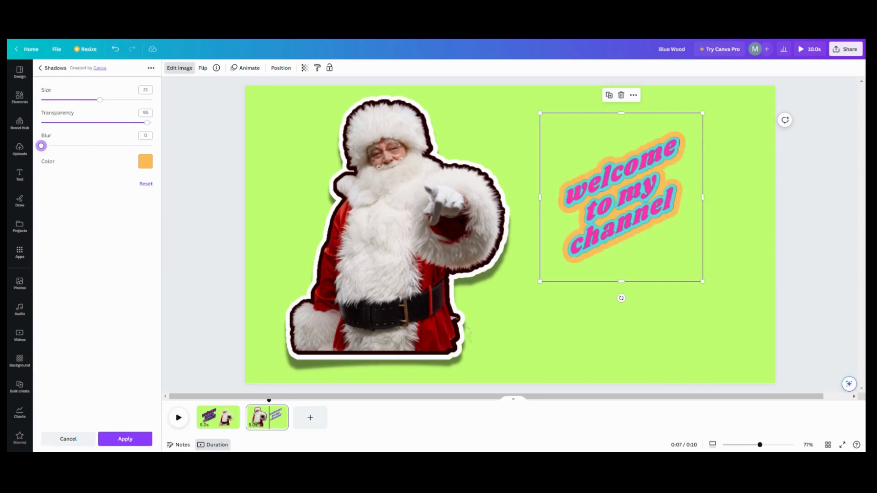
click(125, 439)
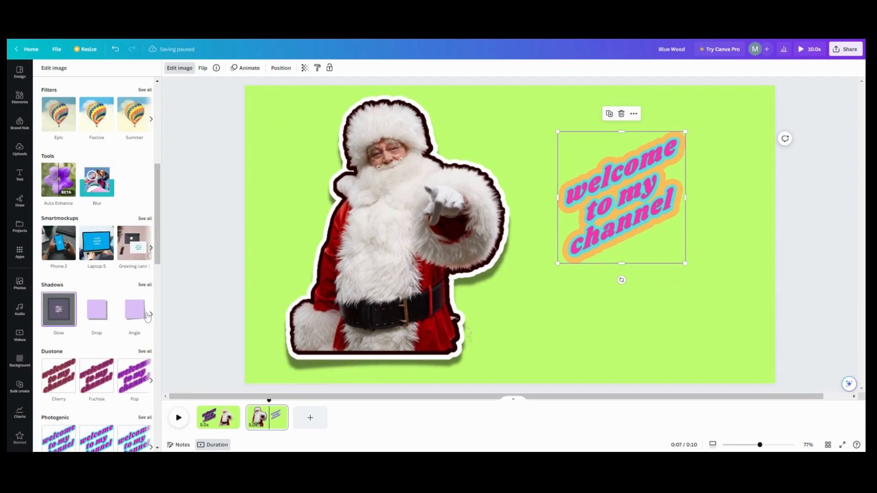
Try a Curved shadow and a Drop shadow in the Right, Bottom and Top-right directions on the text, and cancel them.
click(145, 286)
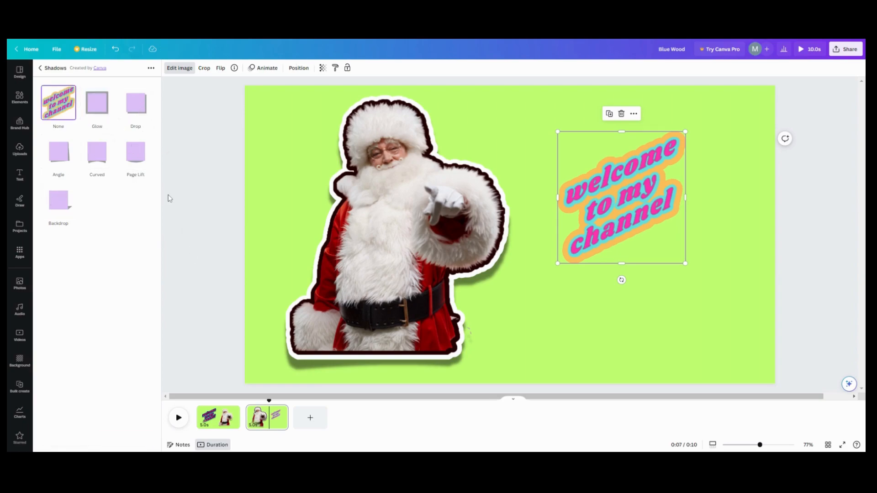
click(98, 162)
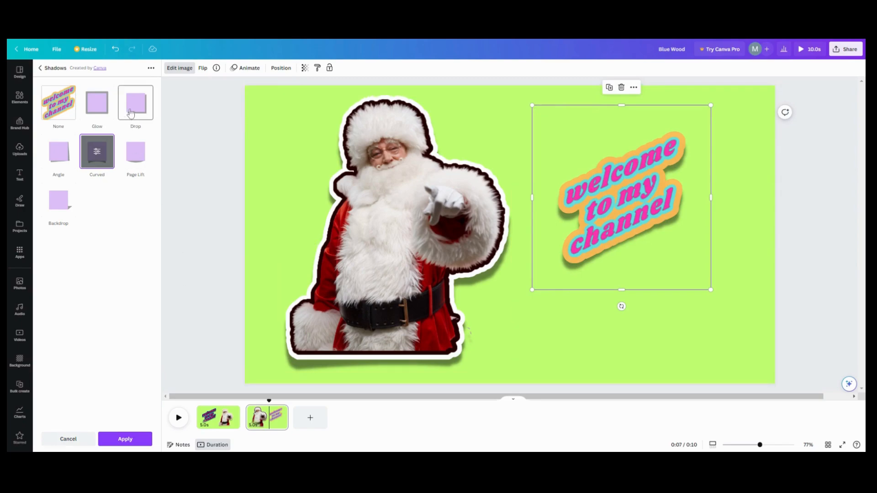
click(132, 112)
click(136, 105)
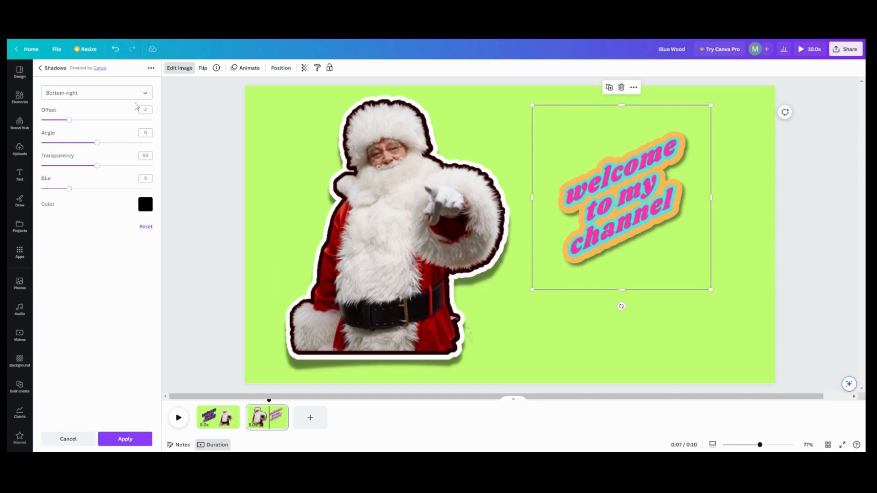
click(145, 95)
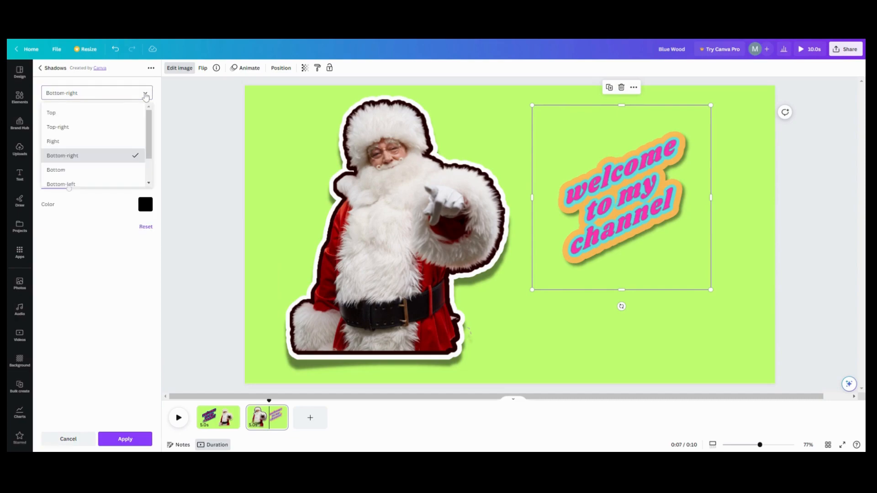
scroll(74, 160, down, 2)
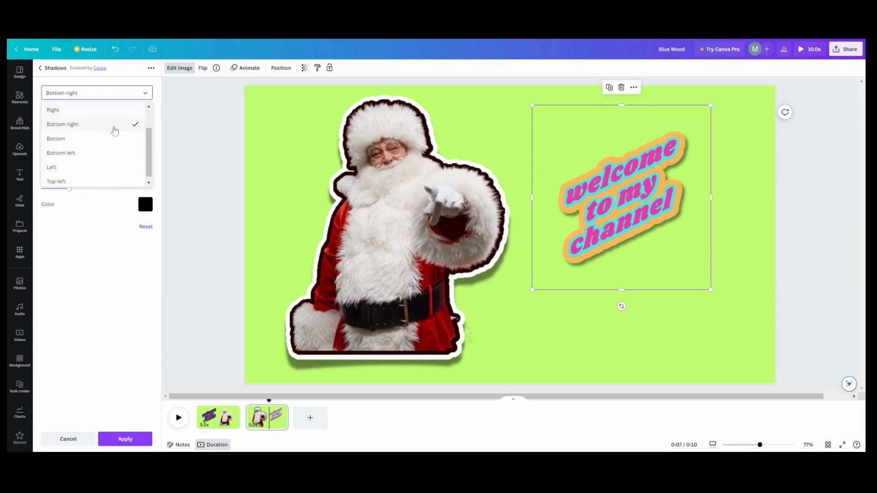
click(74, 114)
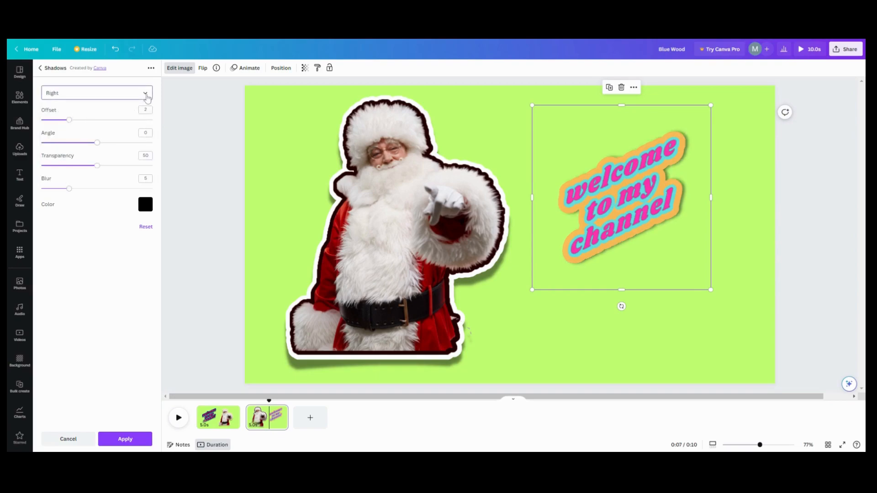
click(145, 94)
click(70, 171)
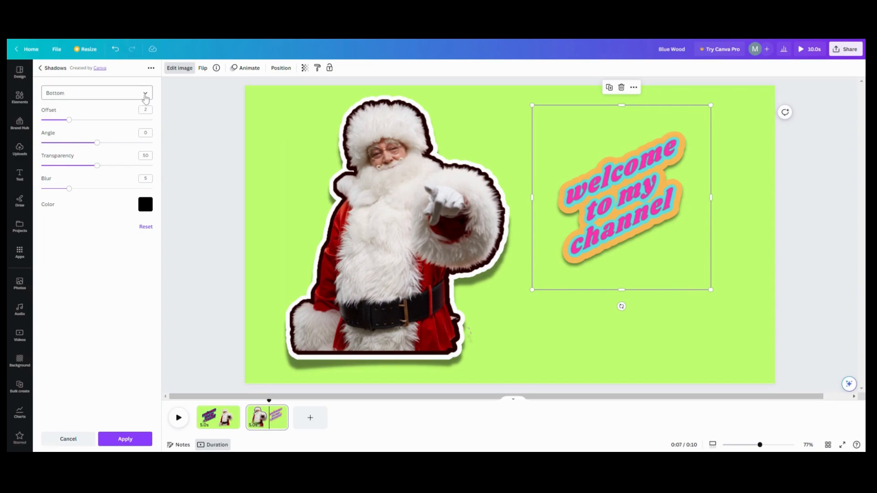
click(144, 95)
click(100, 129)
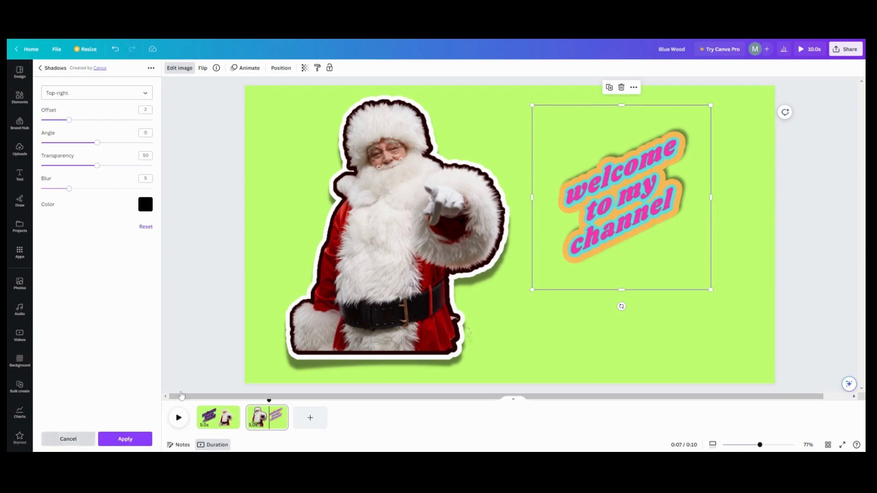
click(58, 441)
Apply a Curved shadow to the double-outlined text image and deselect it.
scroll(140, 191, up, 3)
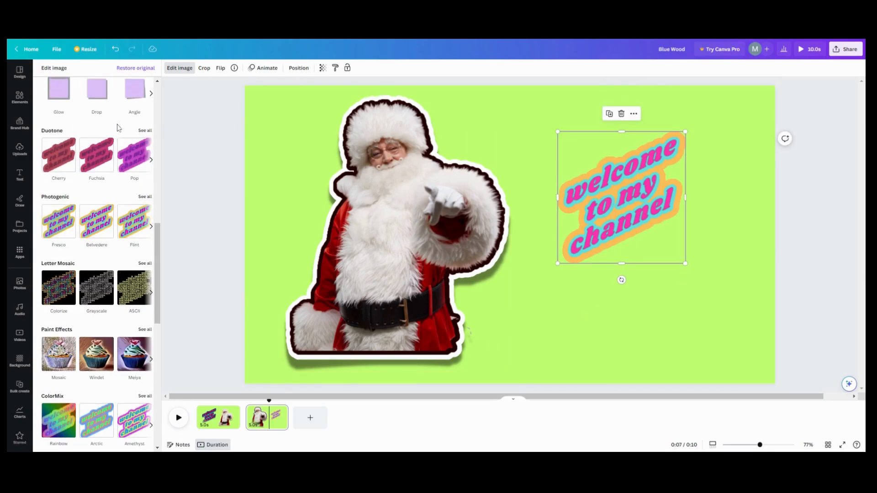
click(145, 187)
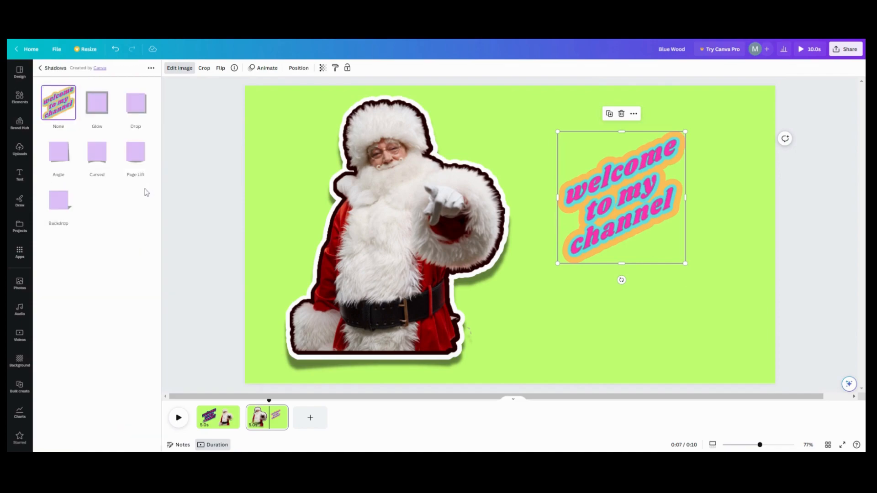
click(96, 170)
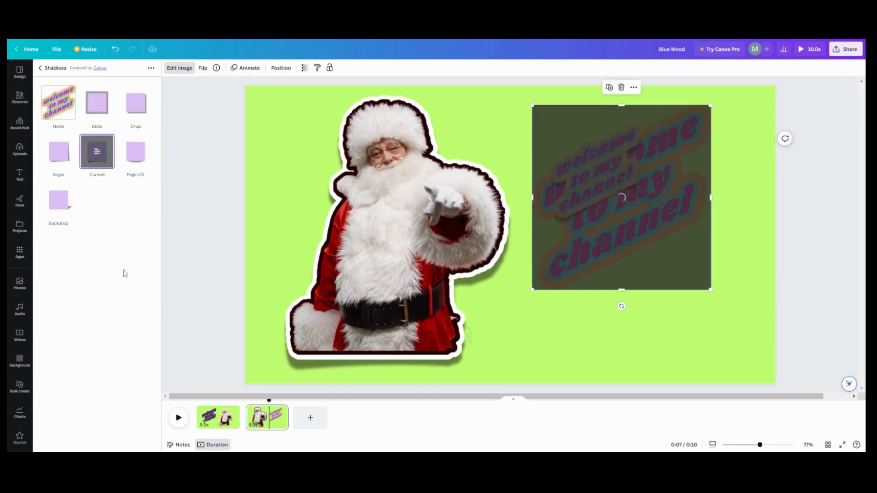
click(579, 352)
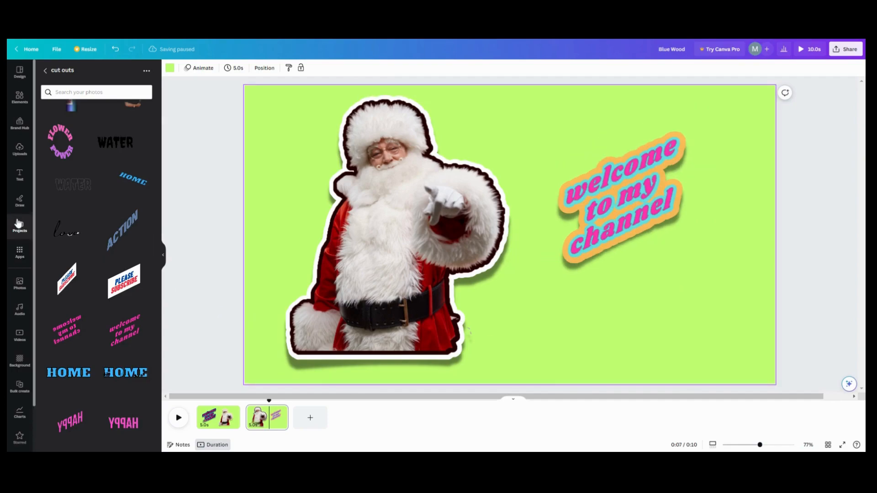
Browse the Graphics elements and add the featured blue stopwatch graphic with the bell and seated figure to the page.
click(20, 97)
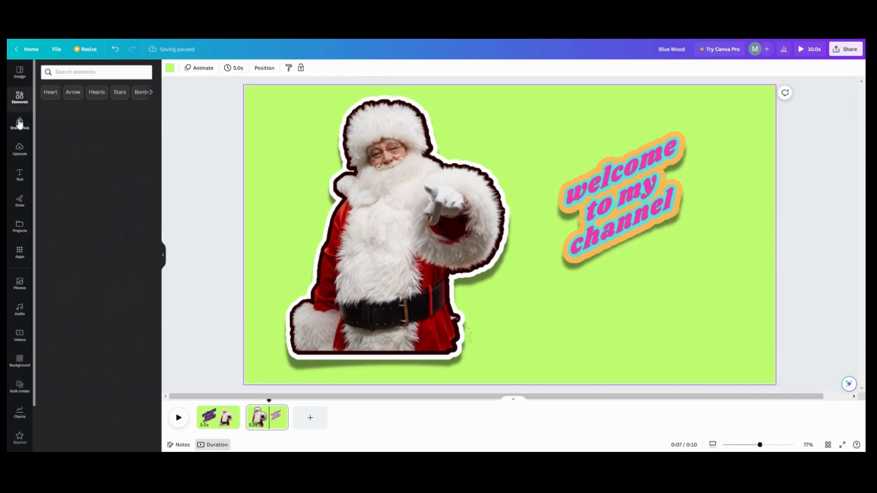
scroll(73, 199, down, 1)
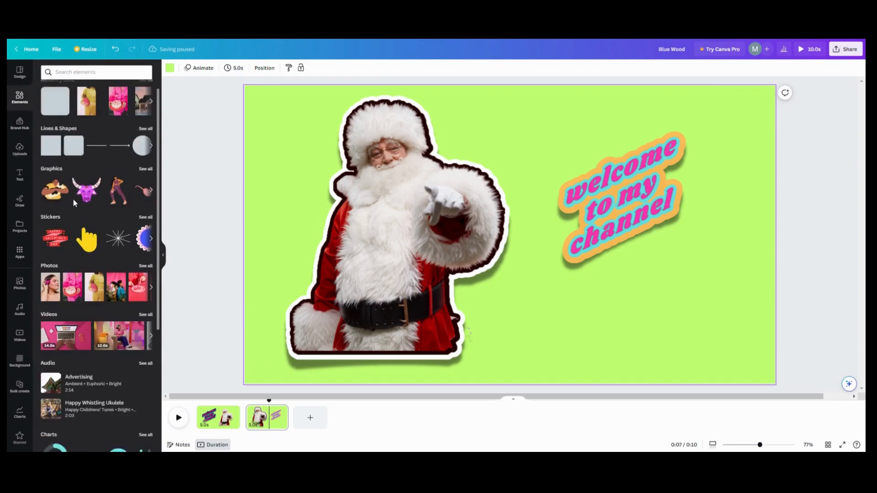
scroll(73, 202, down, 4)
scroll(74, 201, up, 5)
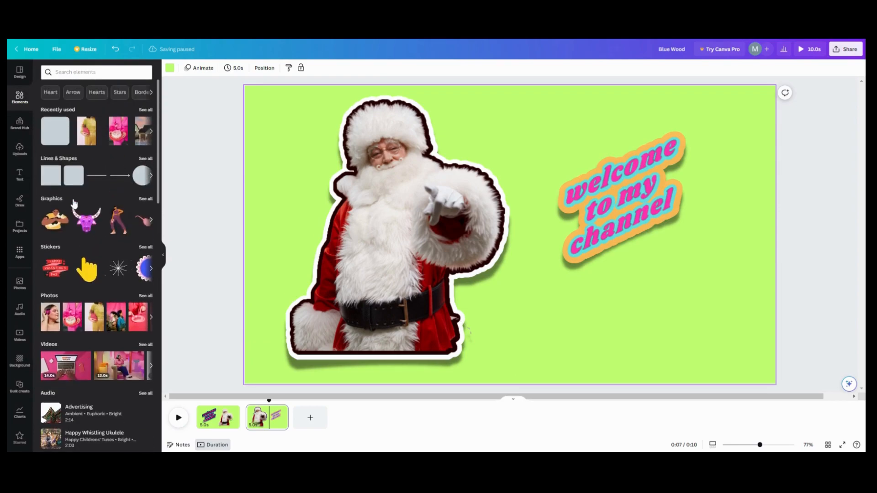
click(145, 200)
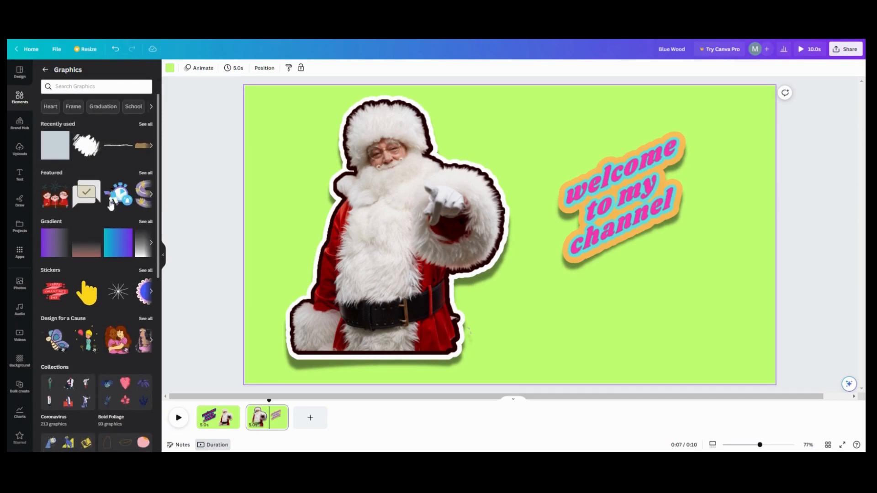
click(111, 204)
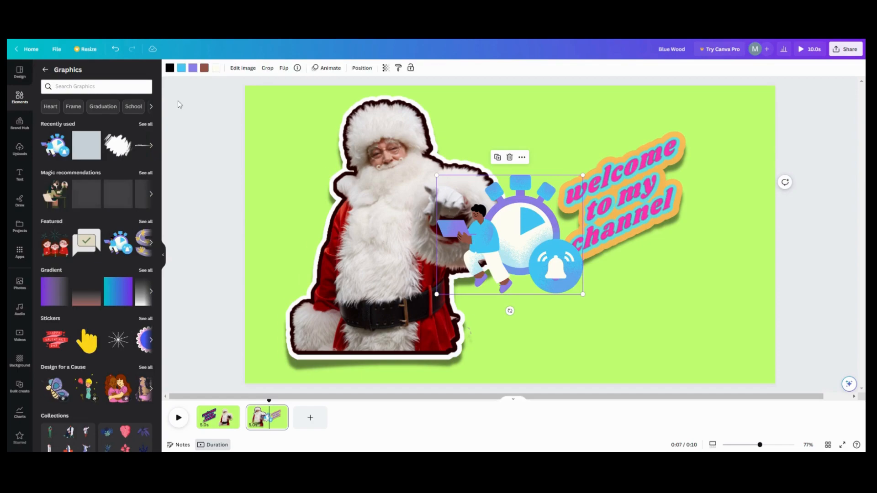
Move the stopwatch graphic below the welcome text, clear of Santa, and apply the last Duotone preset, the light gray one, to it.
click(242, 67)
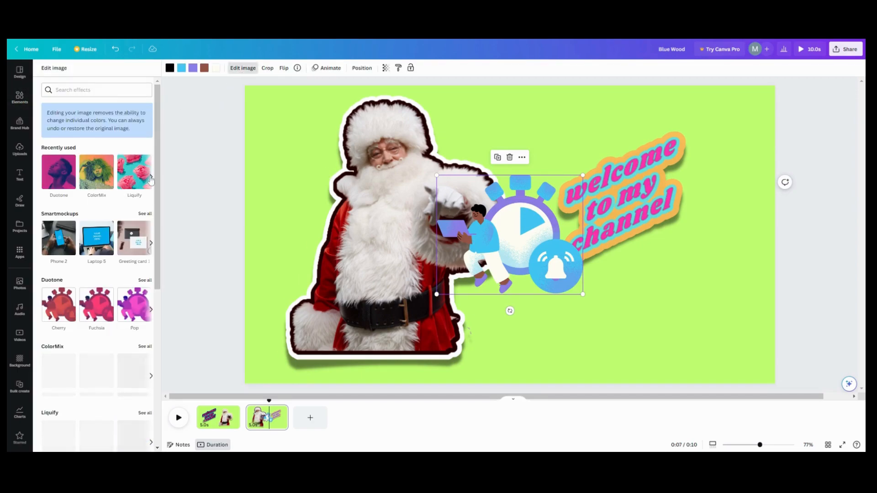
drag(517, 251, 594, 316)
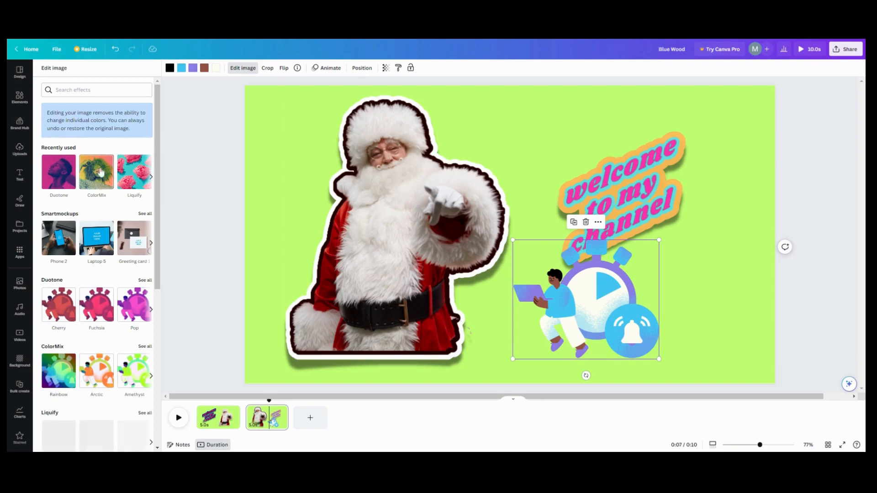
click(54, 181)
scroll(83, 238, down, 2)
scroll(83, 238, up, 2)
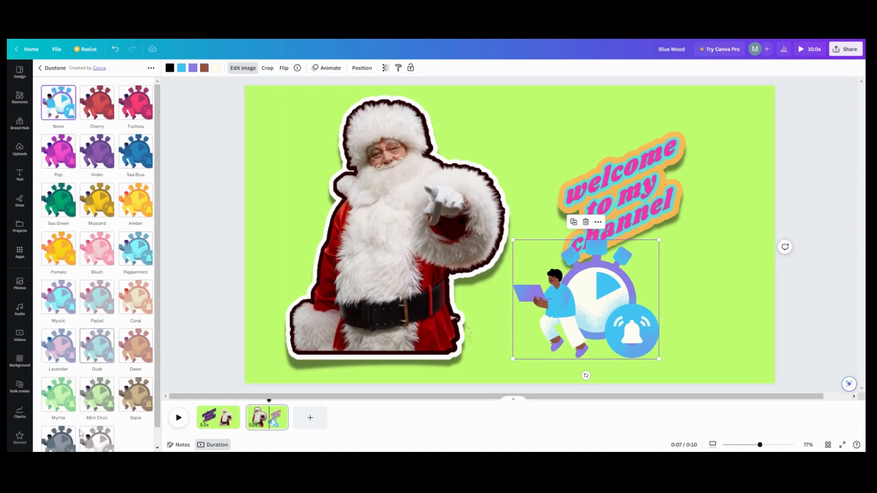
click(101, 444)
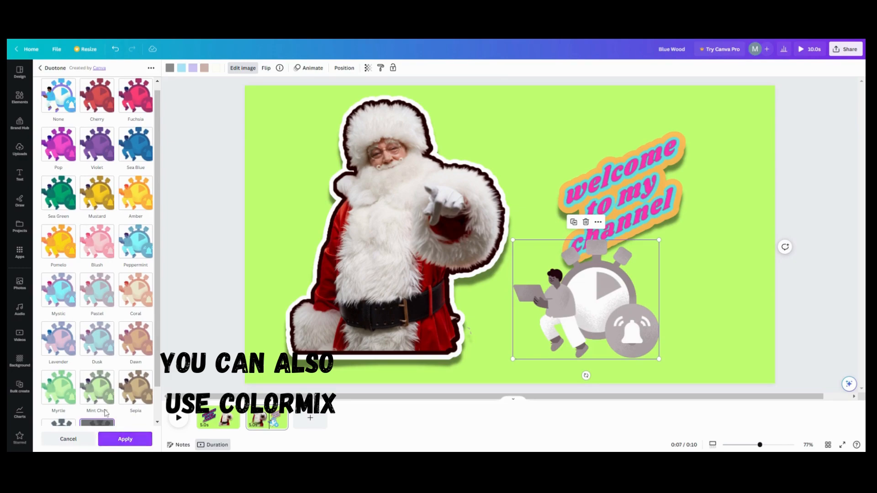
click(123, 440)
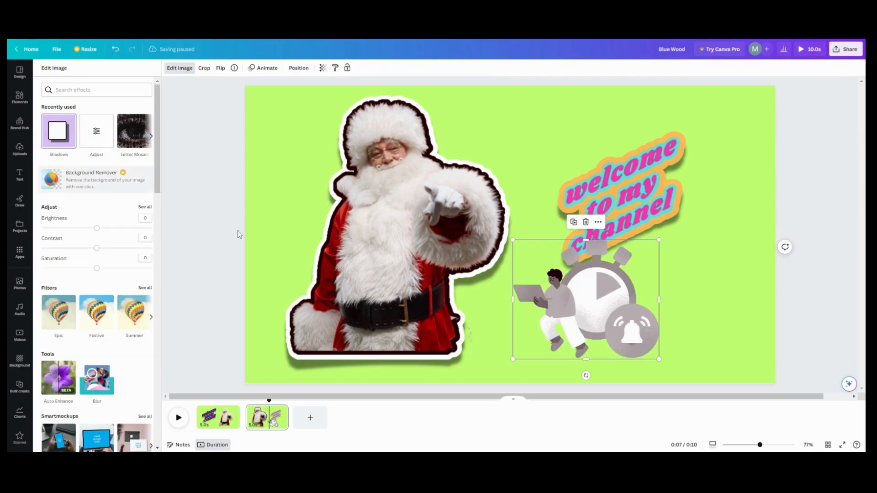
Apply a Curved shadow to the gray stopwatch graphic and move it toward the page's lower-right corner, clear of the welcome text.
click(64, 142)
click(97, 164)
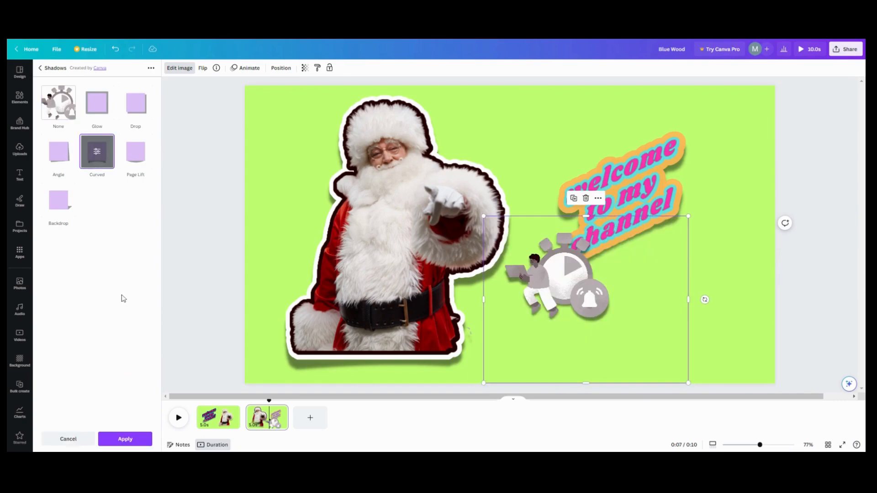
click(129, 439)
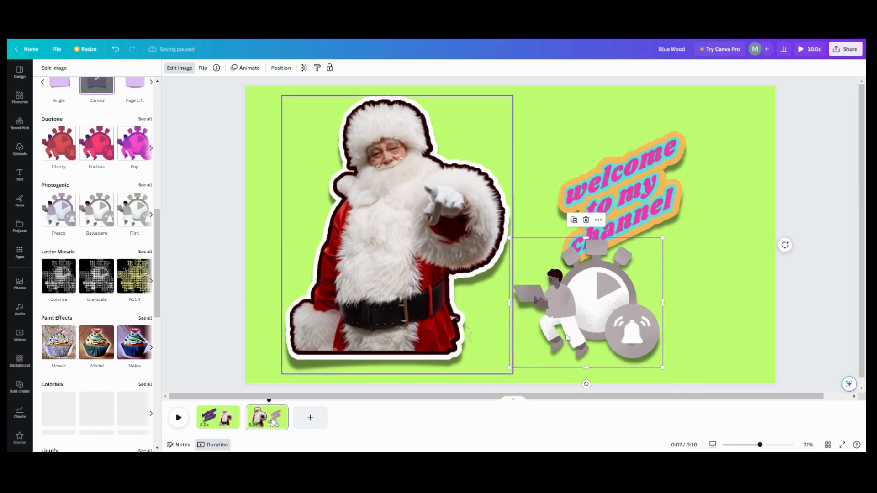
drag(599, 331, 683, 323)
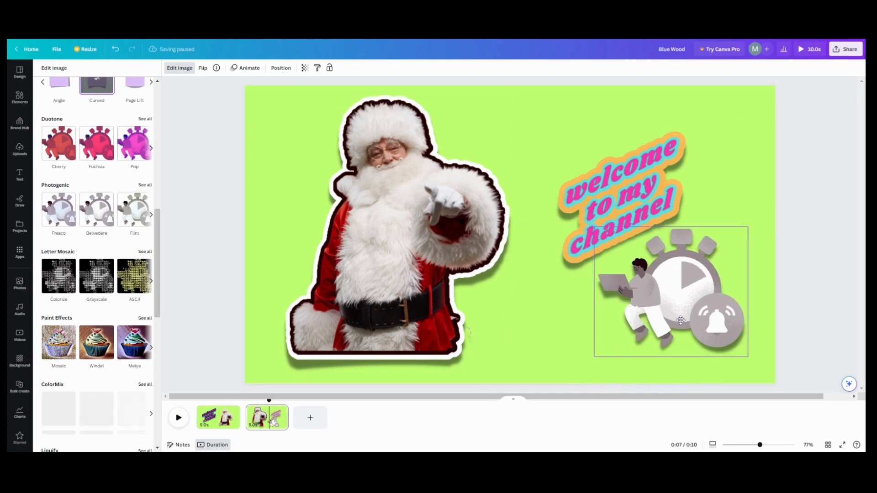
click(509, 309)
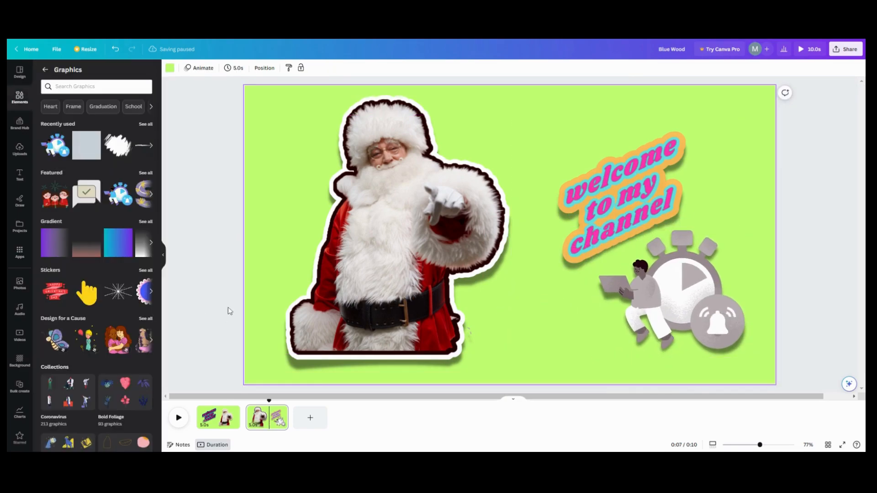